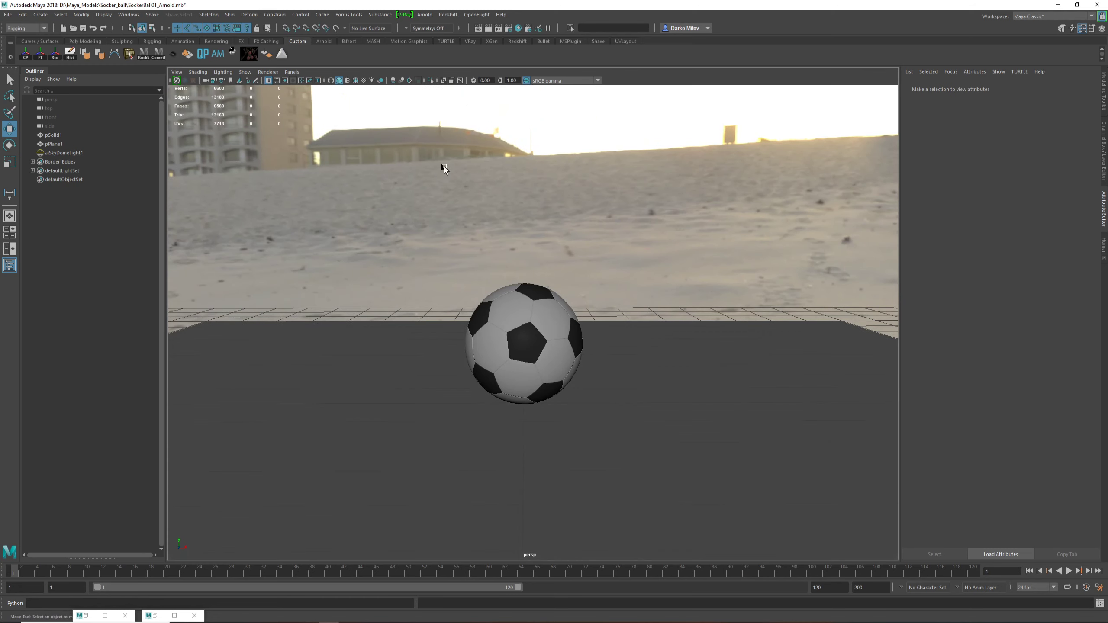
Step: Examine the soccer ball and the beach environment around it from several angles
left_click(425, 14)
left_click_drag(641, 295, 563, 306, "alt")
left_click(568, 322)
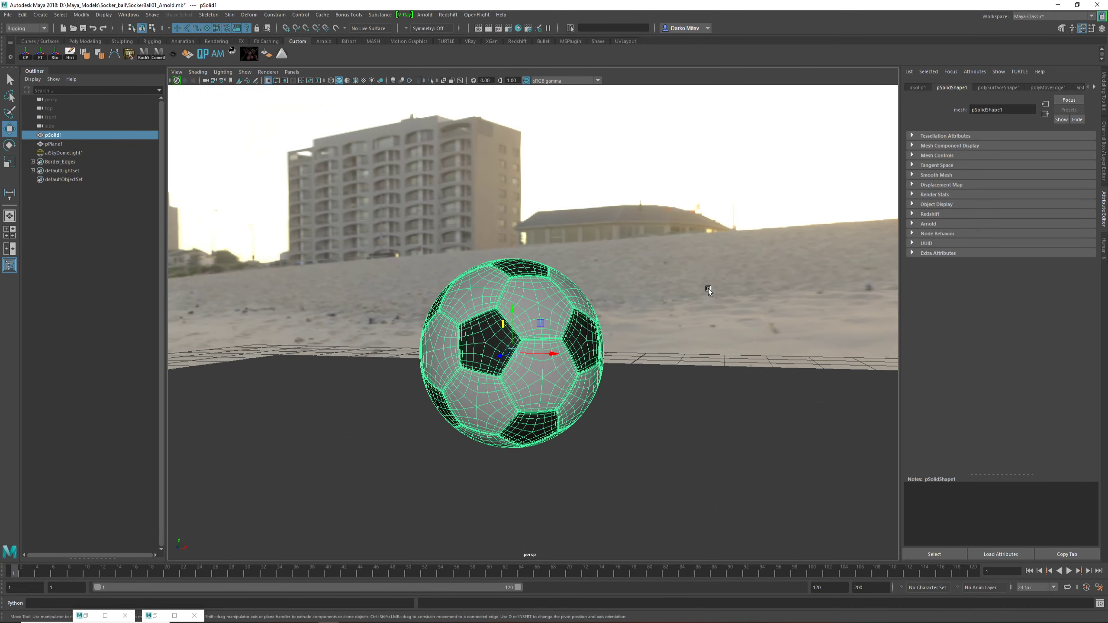
left_click(631, 386)
left_click_drag(631, 387, 541, 393, "alt")
left_click(548, 317)
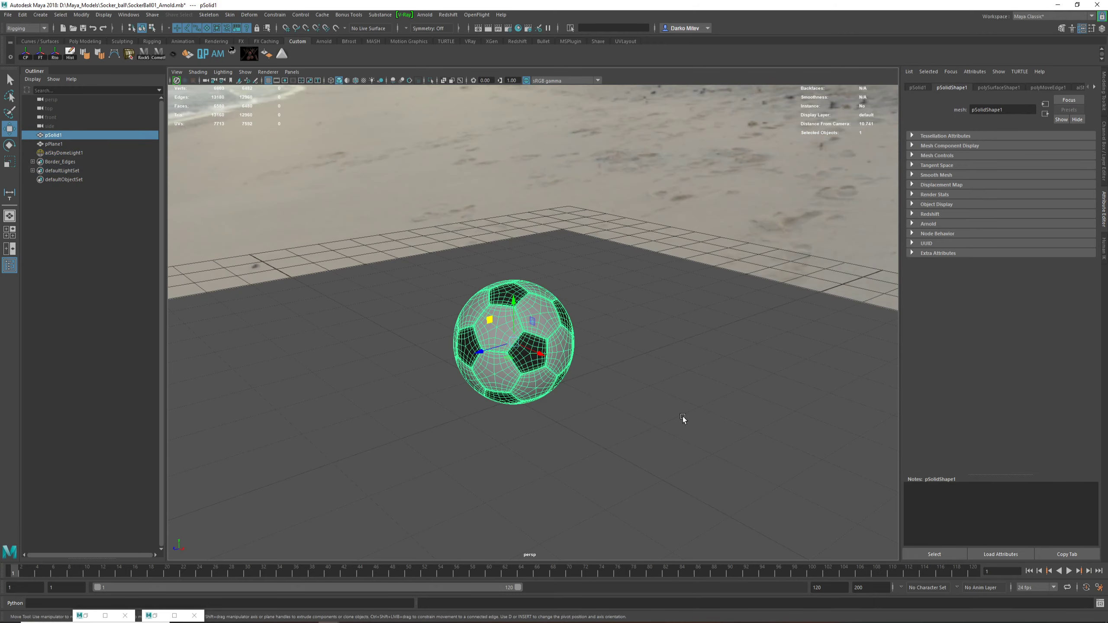
left_click_drag(491, 279, 509, 221, "alt")
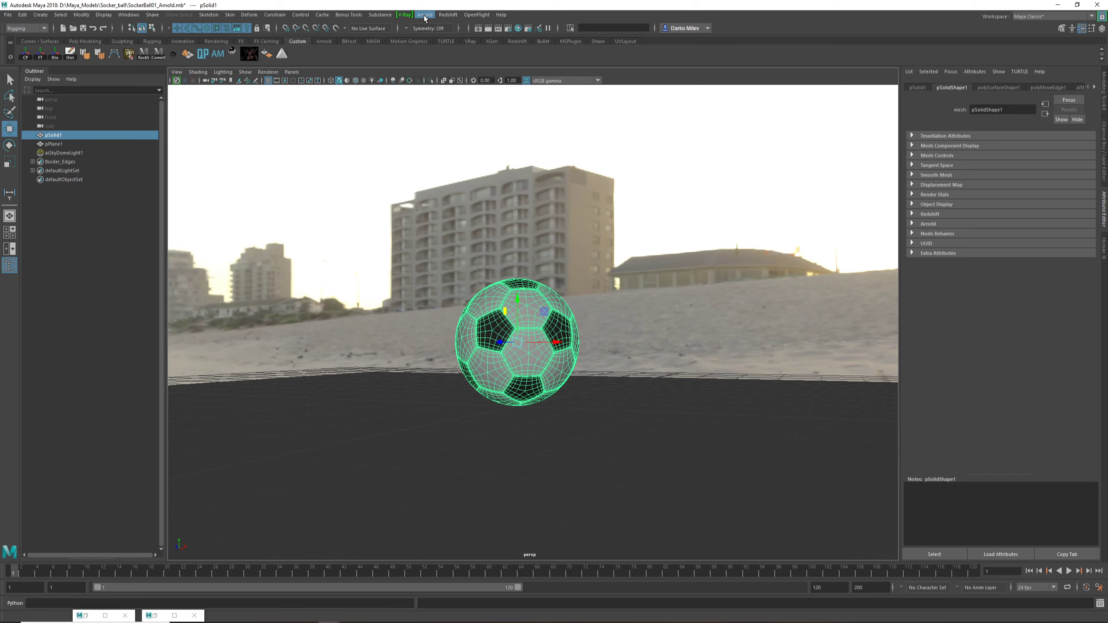
left_click_drag(515, 144, 517, 185, "alt")
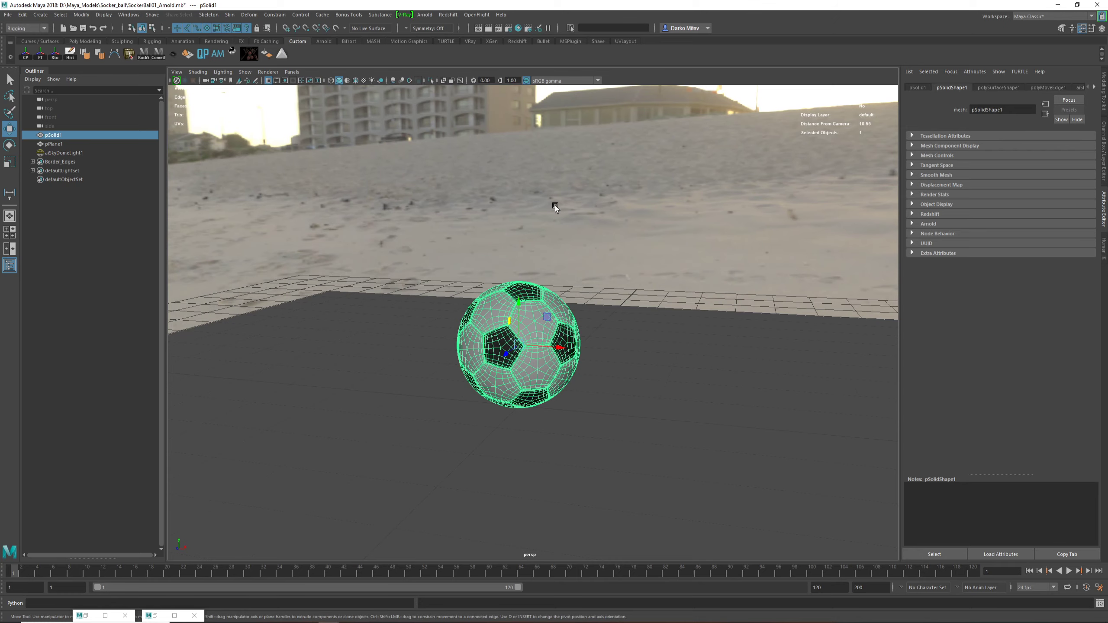
left_click_drag(619, 313, 604, 320, "alt")
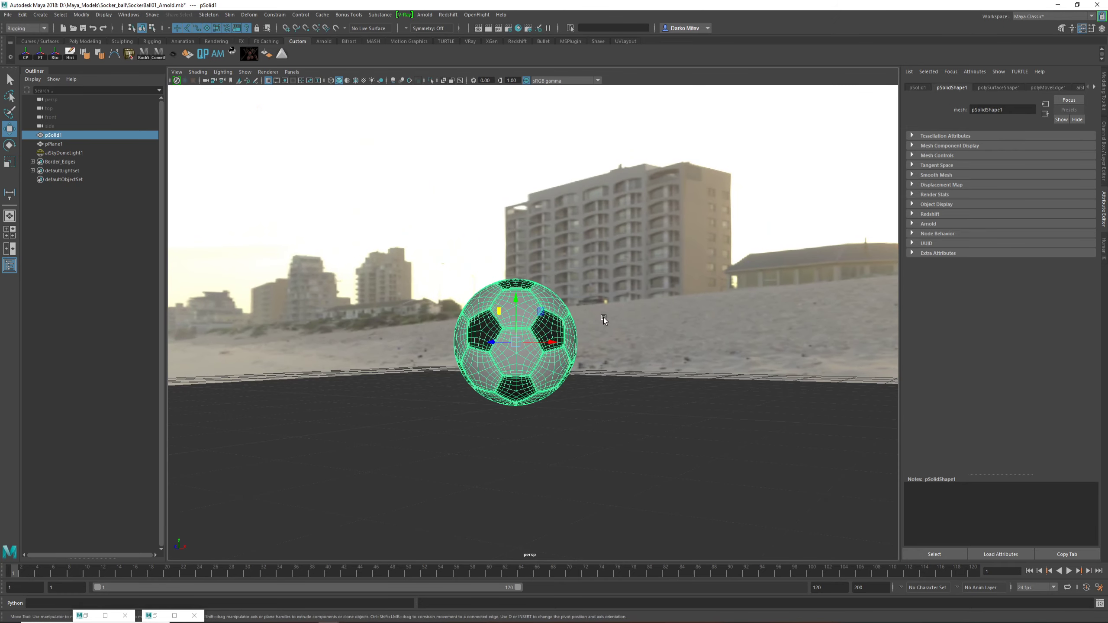
left_click(653, 258)
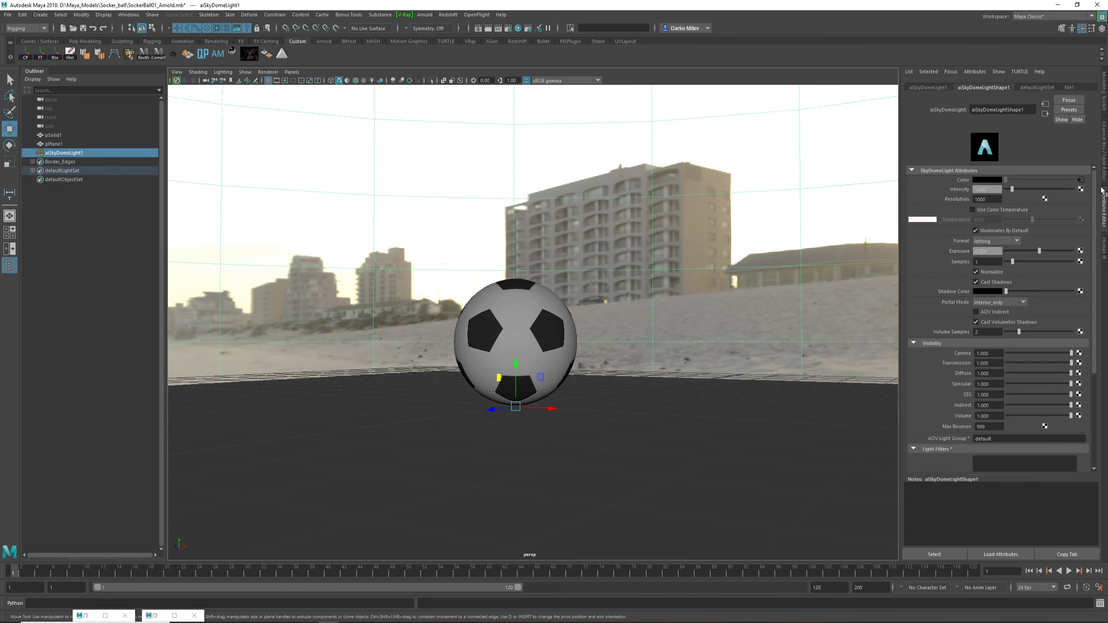
left_click_drag(526, 307, 480, 332, "alt")
left_click(470, 341)
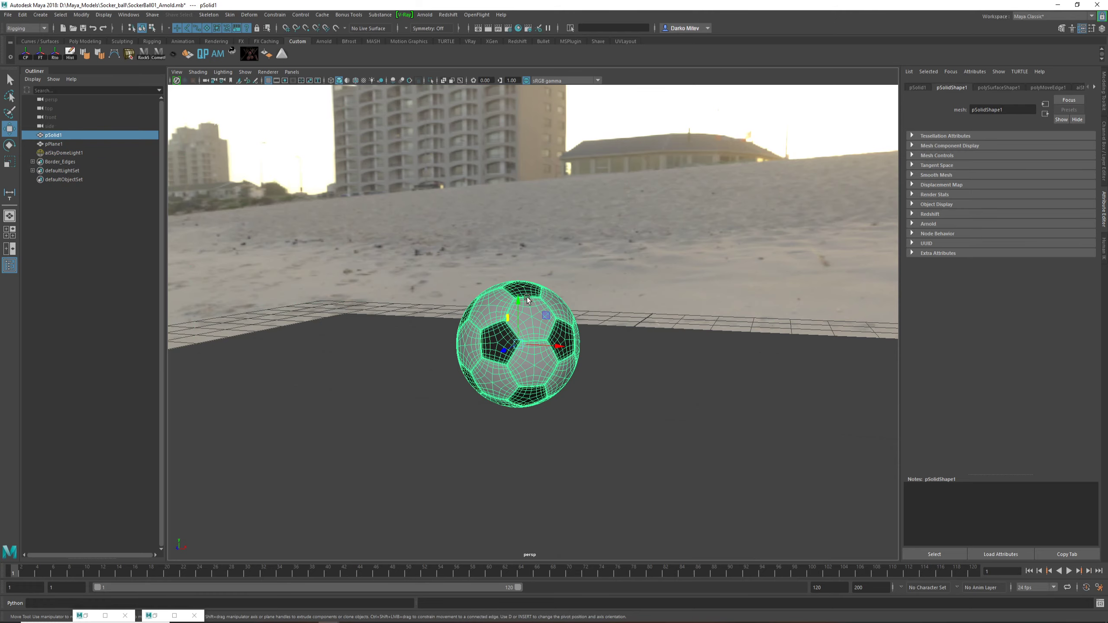
left_click_drag(476, 329, 399, 3, "alt")
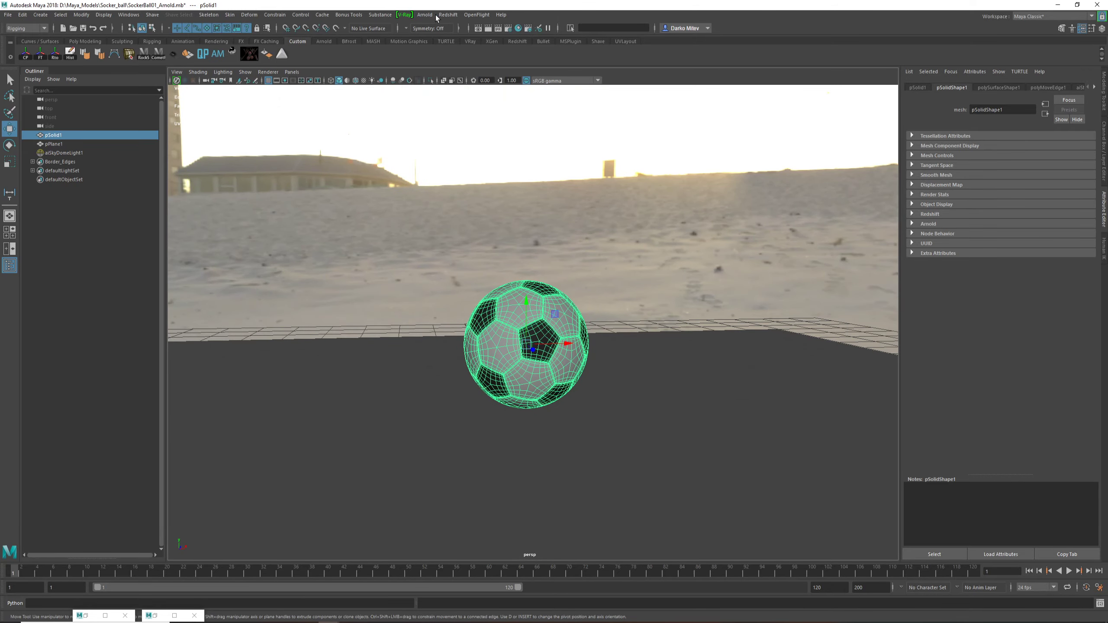
left_click(447, 14)
left_click(472, 30)
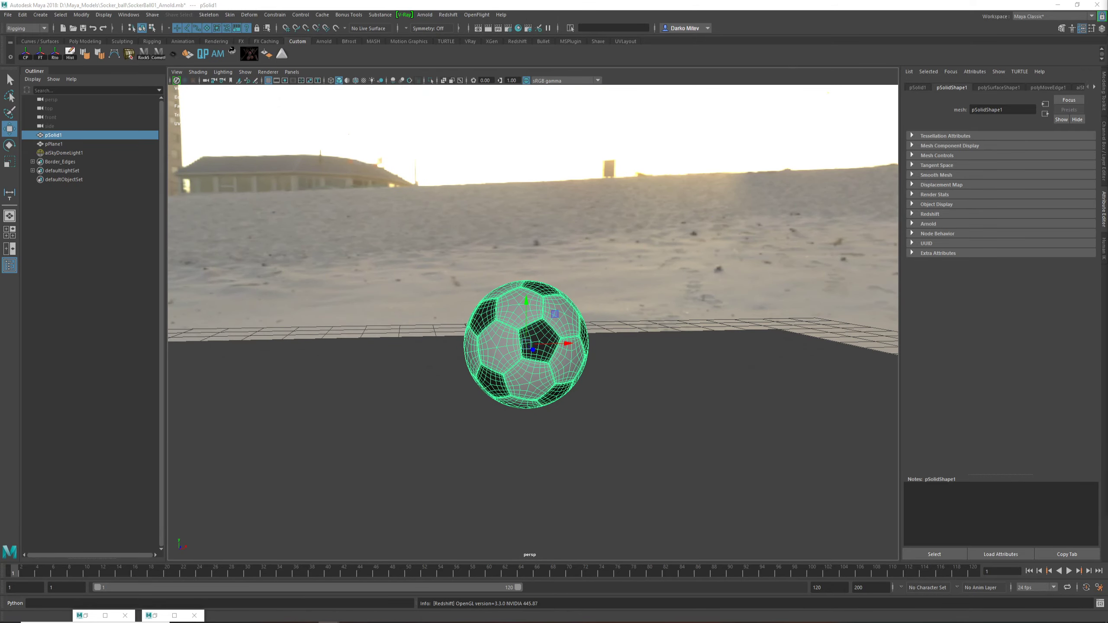
left_click_drag(792, 141, 286, 55)
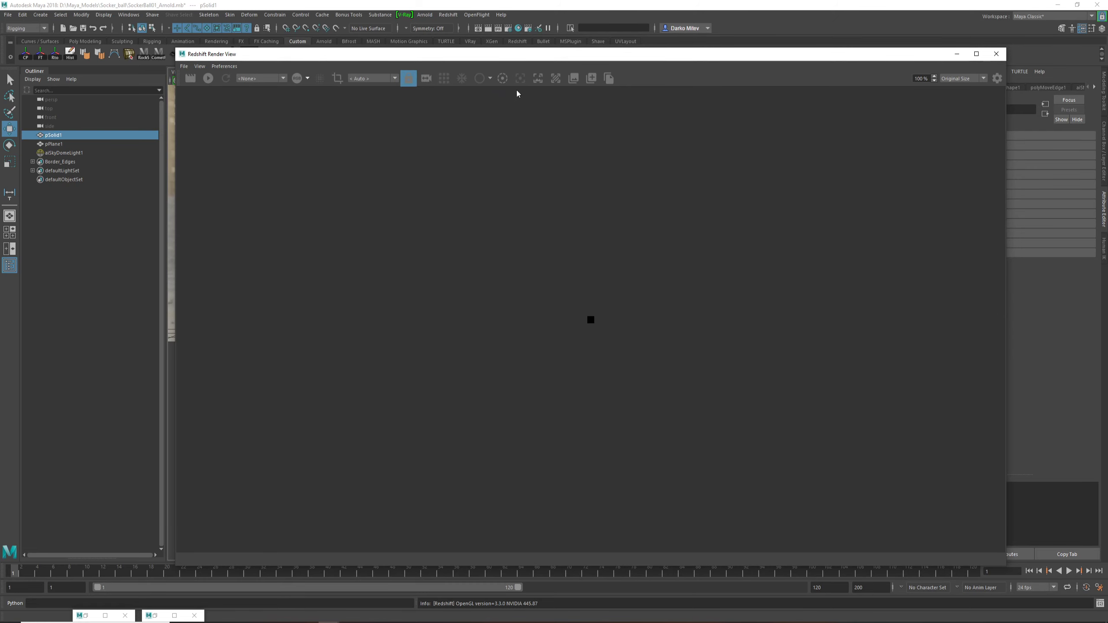
left_click(997, 54)
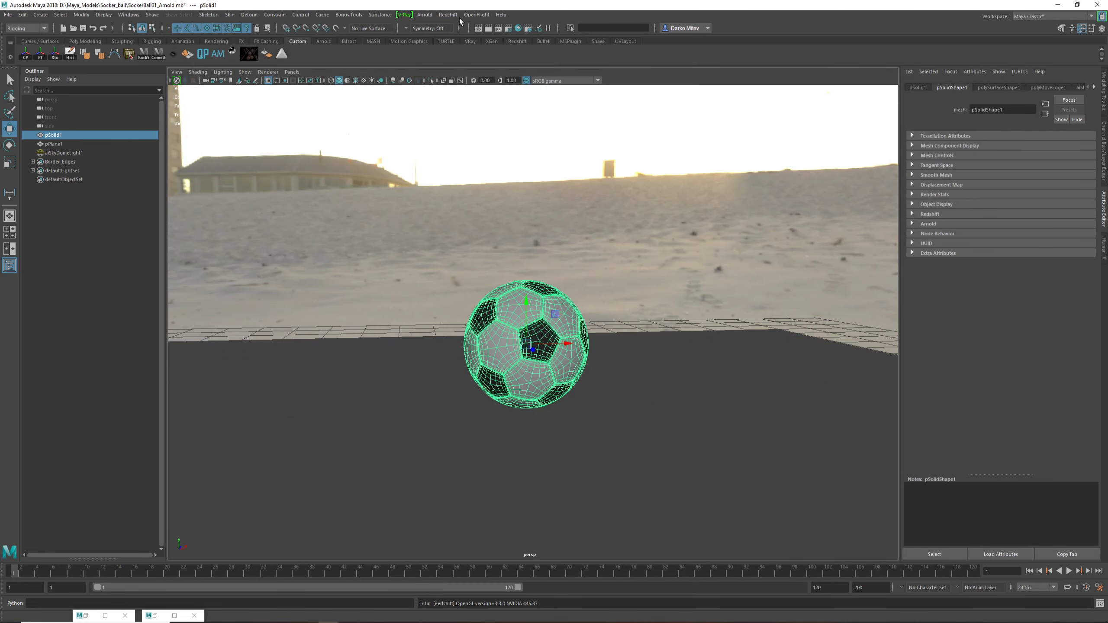
Step: Start a live Arnold render of the perspective view and move the render window aside to uncover the viewport
left_click(406, 15)
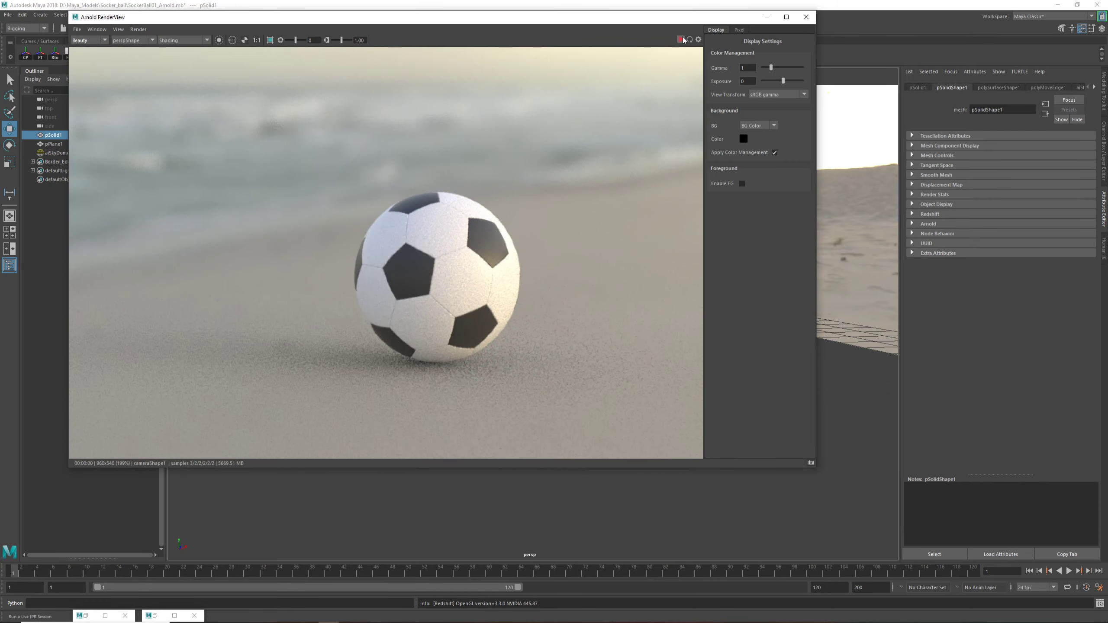
left_click(682, 41)
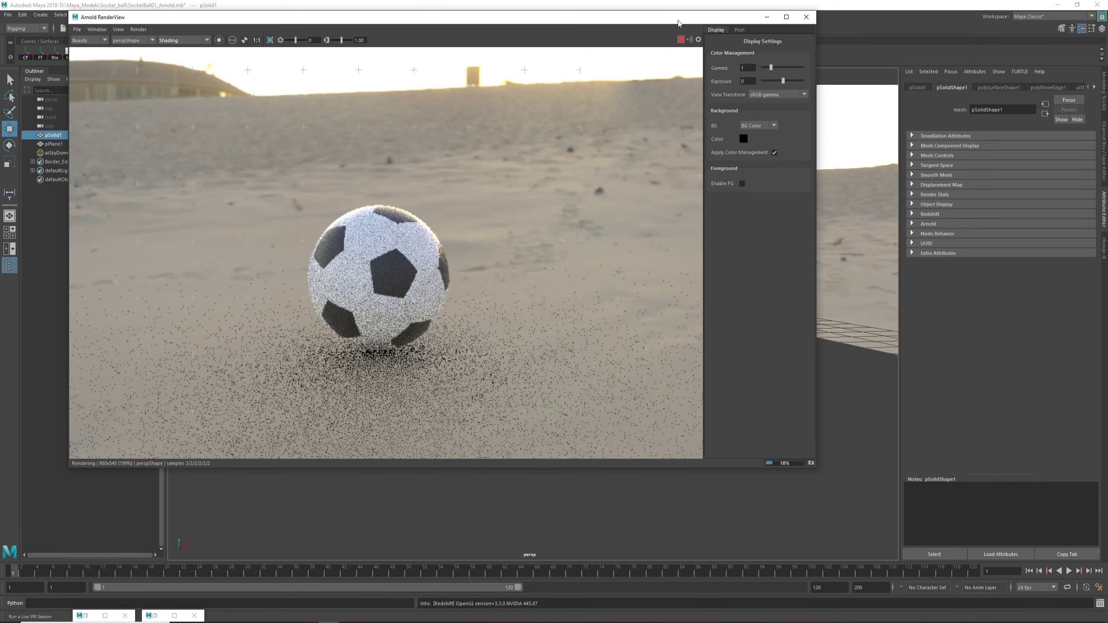
left_click_drag(678, 19, 1045, 57)
Step: Examine the soccer ball, its ground shadow and the beach background in the live render from different camera angles and distances
left_click_drag(376, 249, 334, 284, "alt")
middle_click_drag(335, 284, 303, 273, "alt")
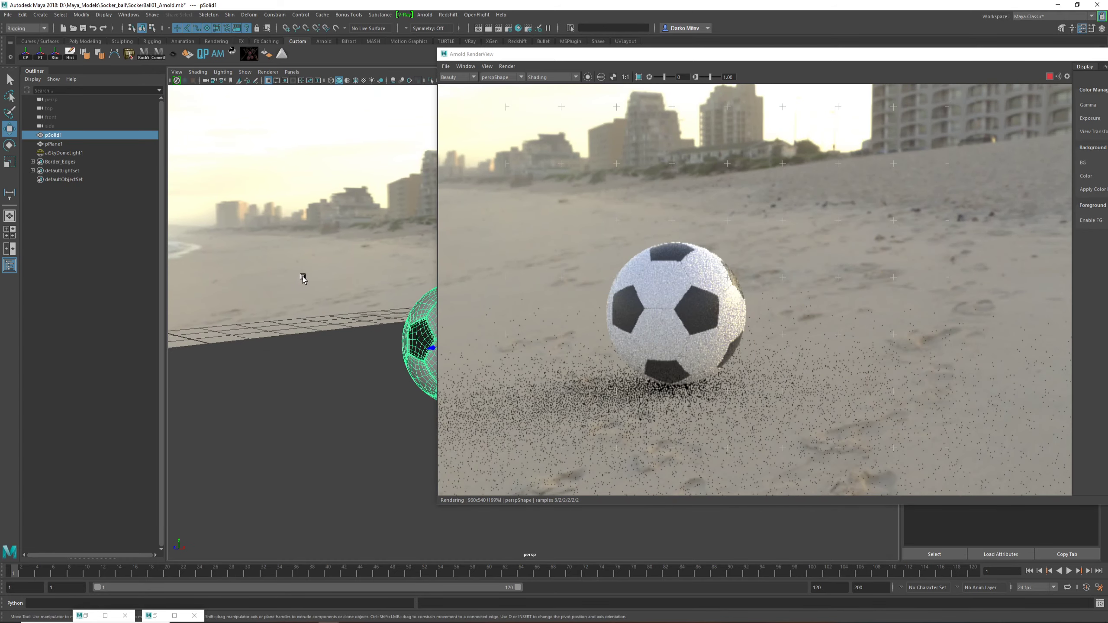
left_click_drag(303, 274, 323, 304, "alt")
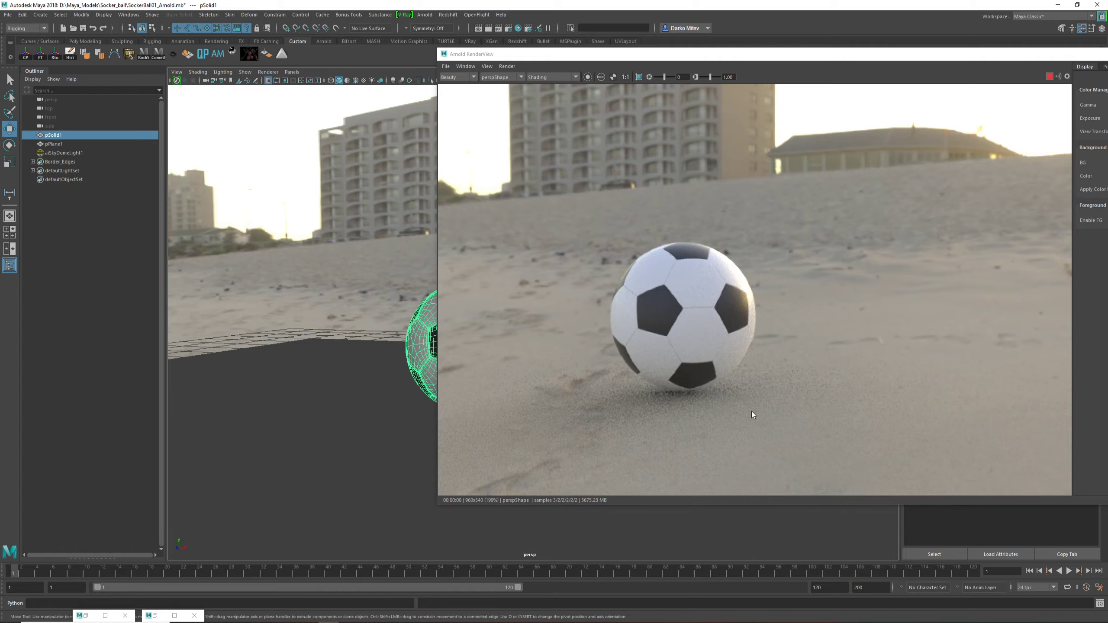
right_click_drag(385, 368, 324, 350, "alt")
middle_click_drag(396, 349, 276, 338, "alt")
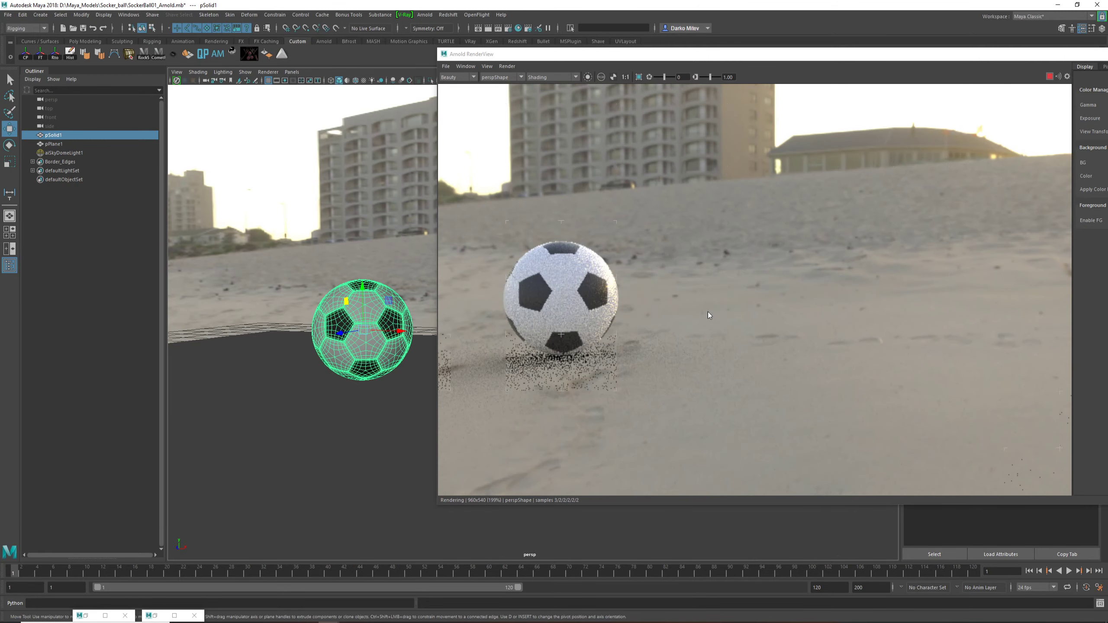
middle_click_drag(363, 368, 392, 397, "alt")
left_click_drag(393, 398, 497, 327, "alt")
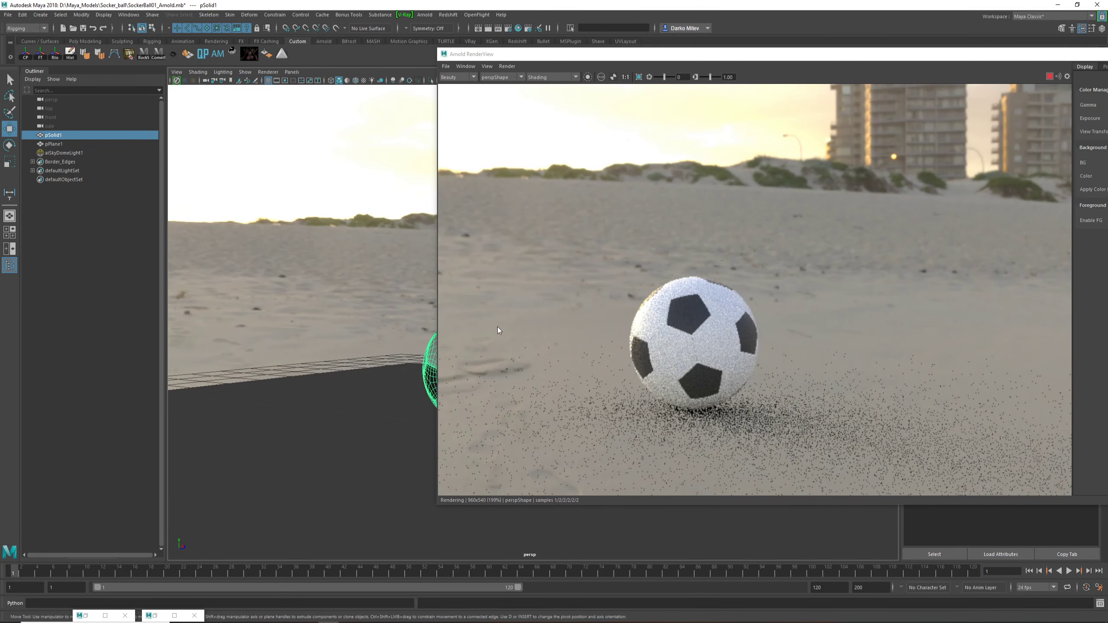
scroll(686, 284, "up", 2)
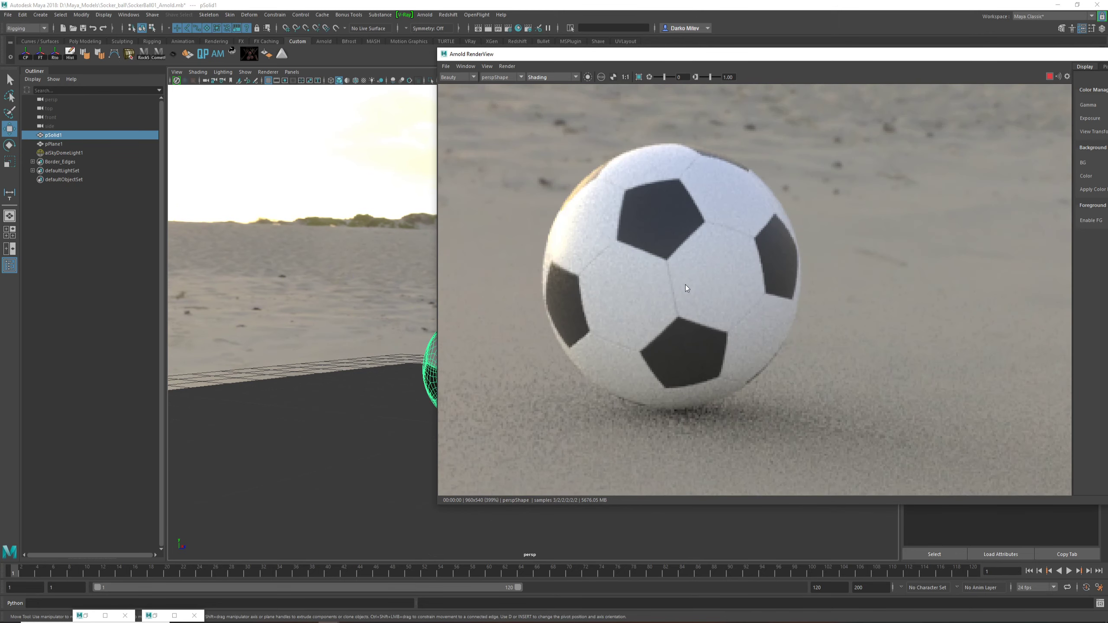
scroll(691, 246, "down", 3)
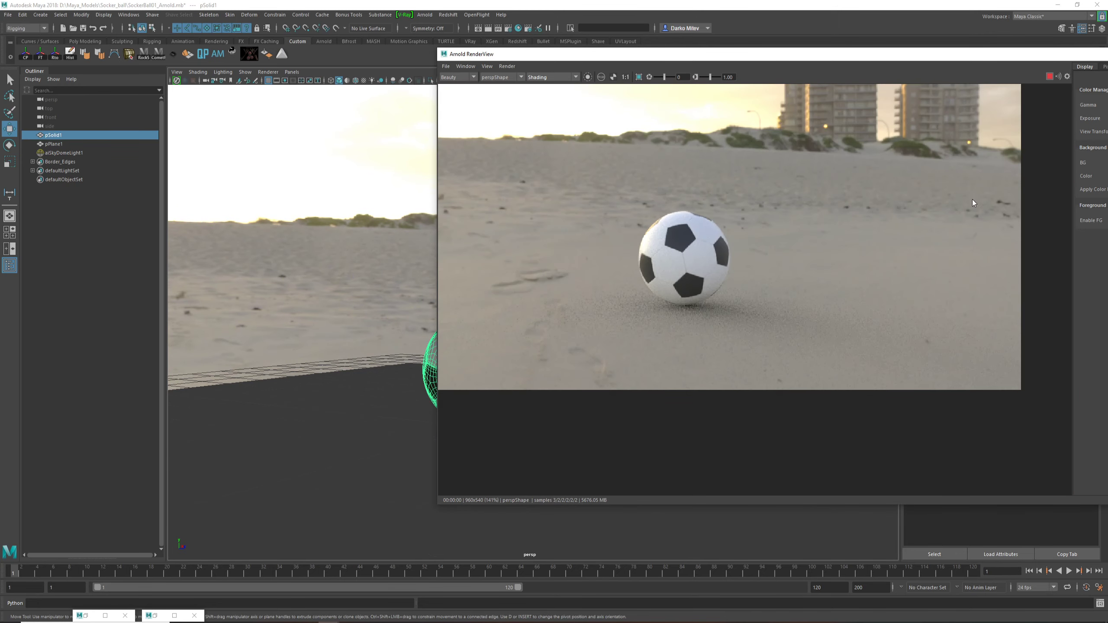
Step: Open the perspective camera's Arnold attributes and enable depth of field
left_click_drag(1030, 58, 743, 64)
left_click_drag(206, 61, 117, 158)
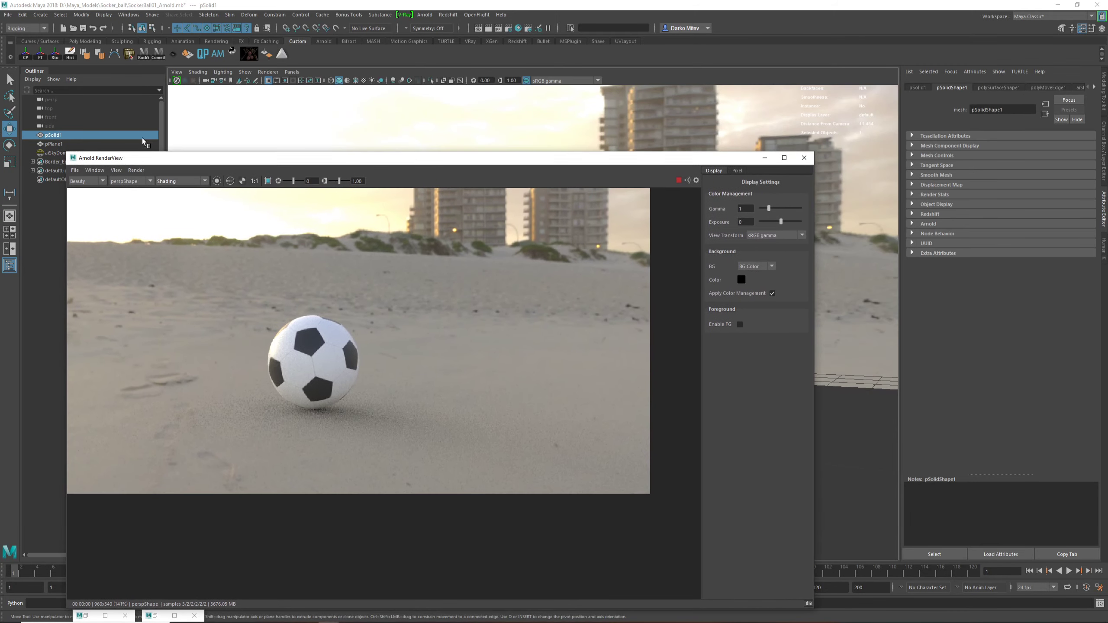
left_click(177, 72)
left_click(192, 88)
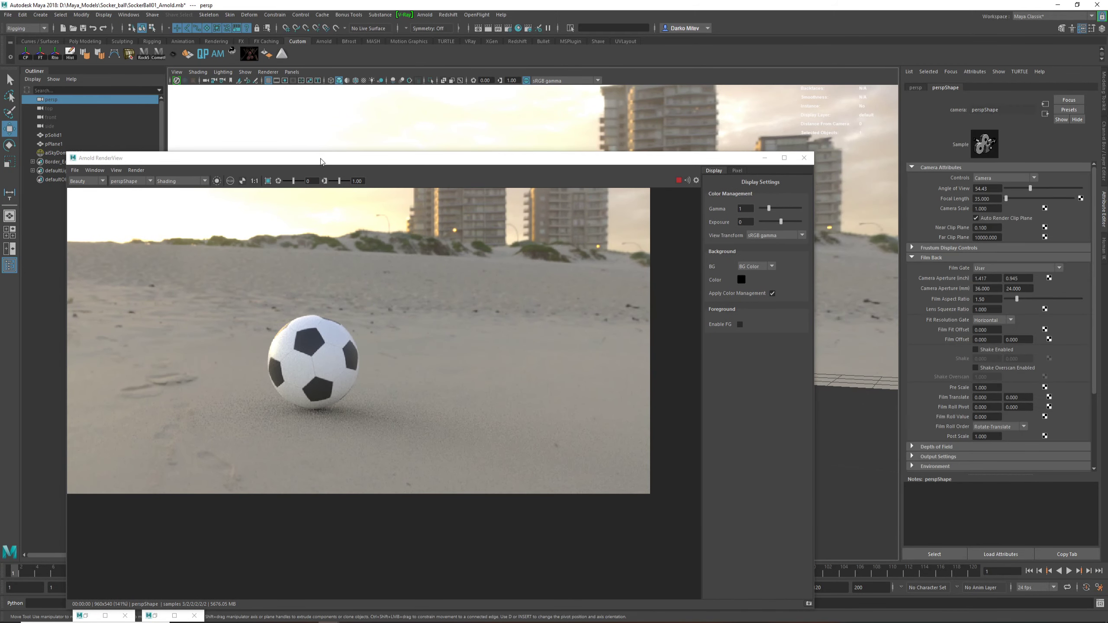
left_click_drag(321, 161, 377, 86)
scroll(964, 267, "down", 5)
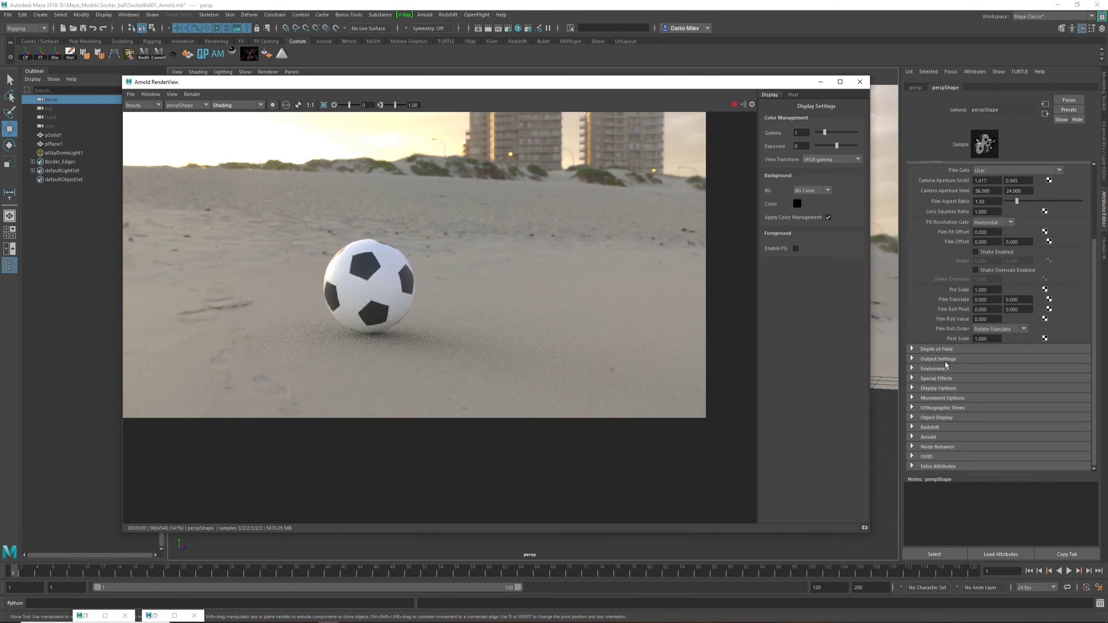
left_click(929, 438)
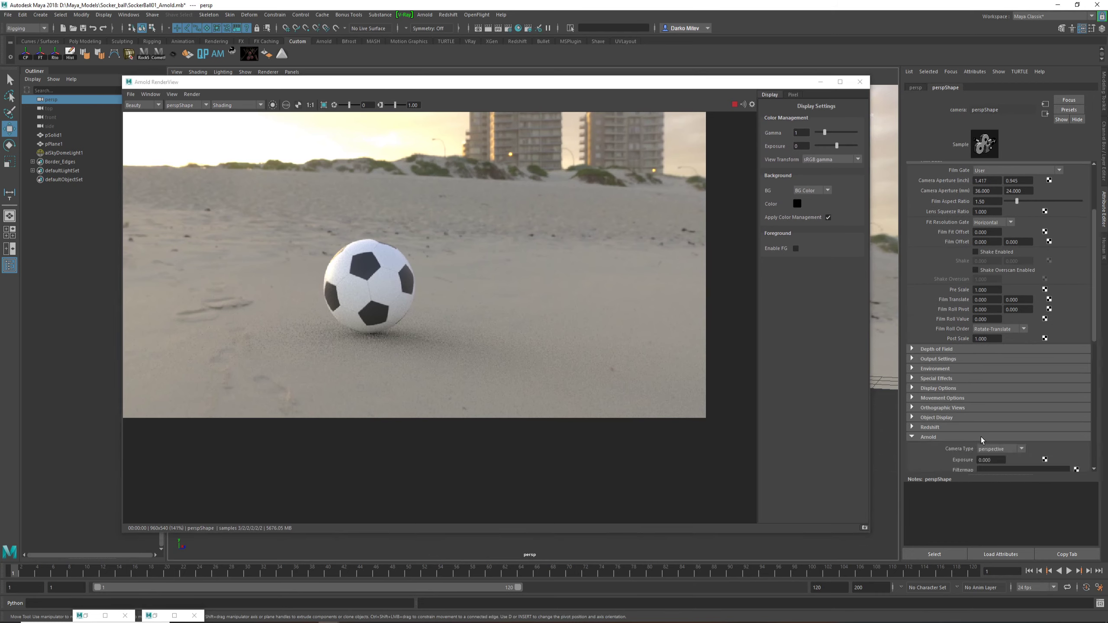
scroll(983, 442, "down", 3)
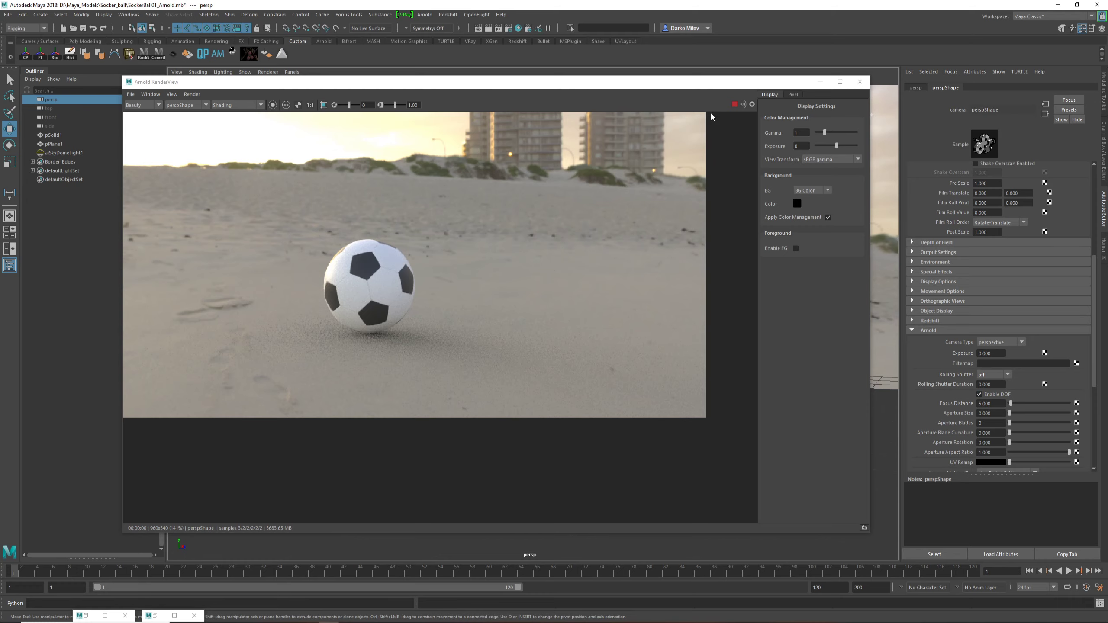
Step: Raise the perspective camera's aperture size to about 0.068 and its focus distance to about 48.5
left_click_drag(686, 84, 733, 87)
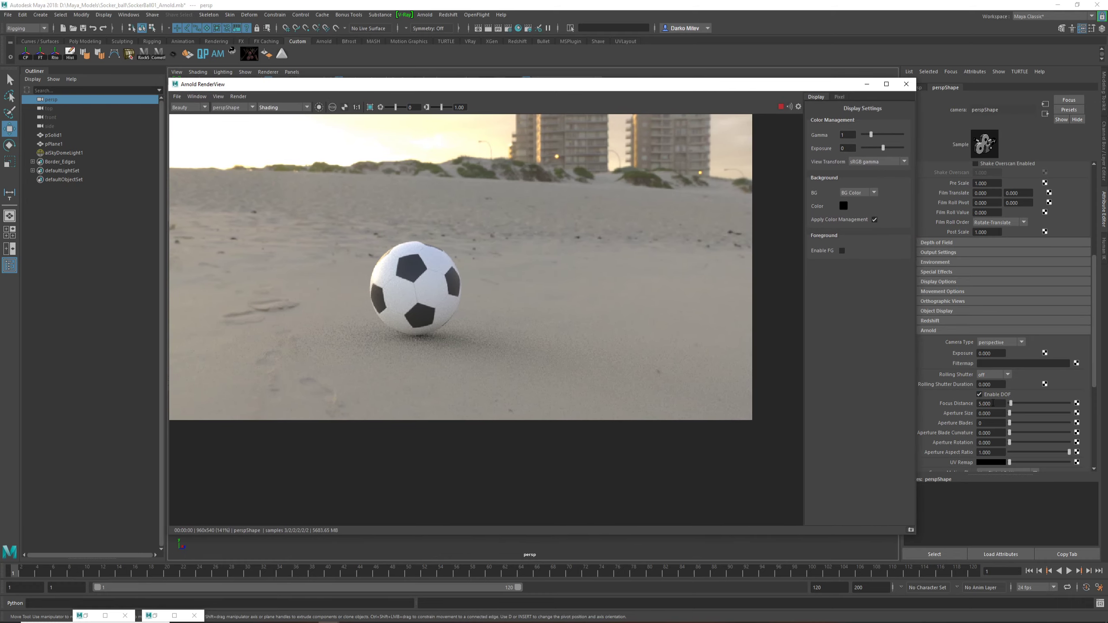
left_click_drag(993, 403, 969, 407)
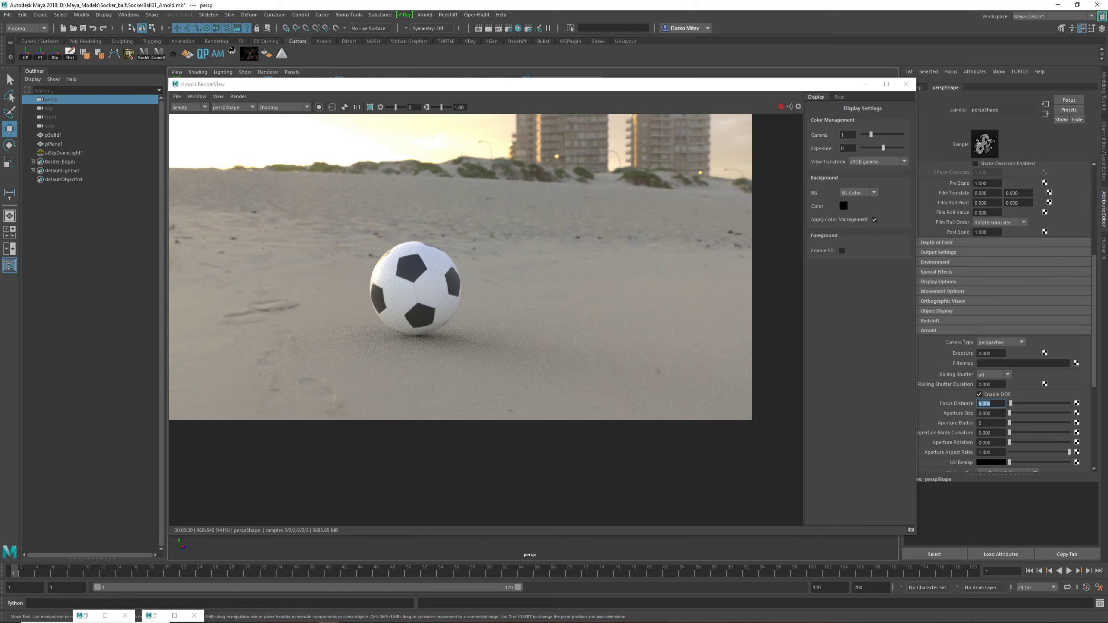
left_click_drag(1010, 413, 1014, 413)
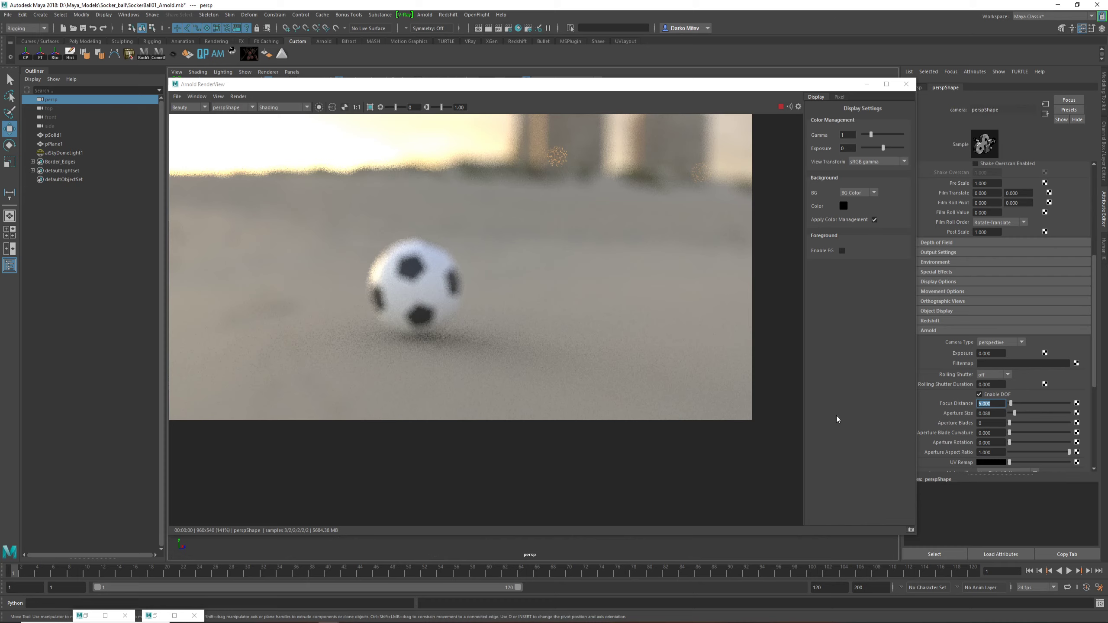
left_click_drag(1012, 404, 1023, 404)
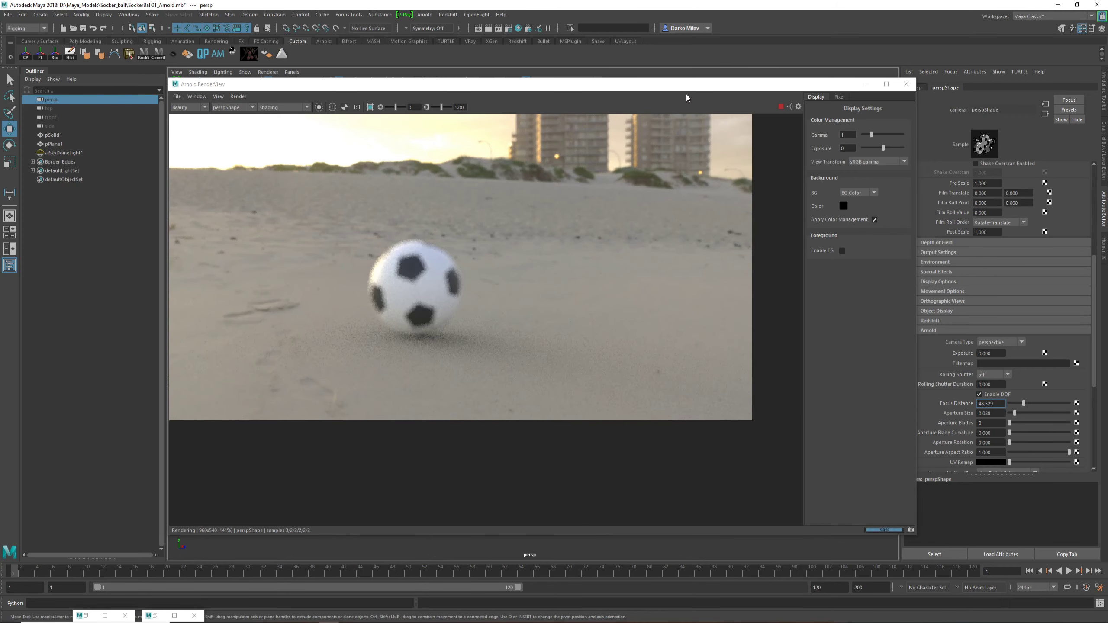
Step: Select the soccer ball and read its distance from the camera in the viewport's object details
left_click_drag(689, 87, 657, 398)
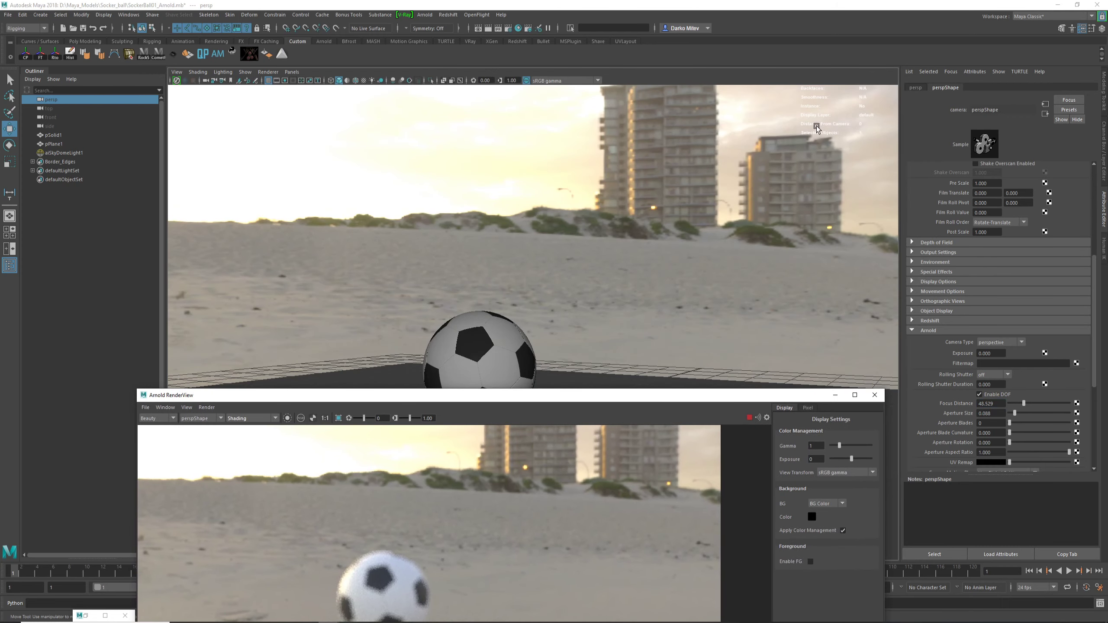
left_click(495, 362)
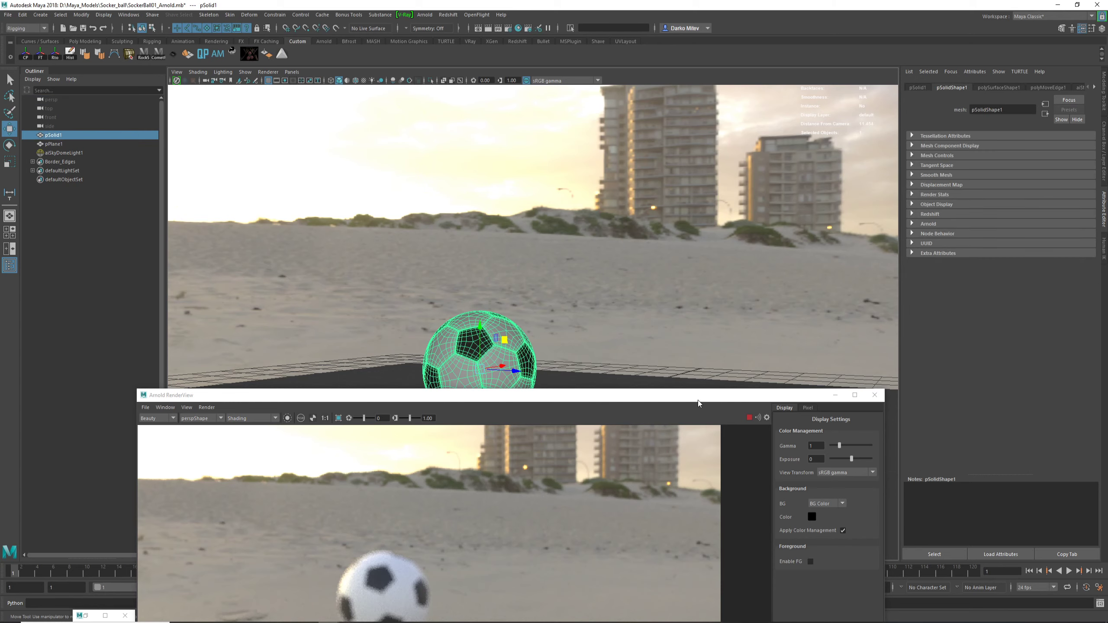
left_click_drag(698, 402, 667, 74)
left_click_drag(242, 73, 271, 121)
Step: Set the perspective camera's focus distance to 11.454 and check the ball's sharpness in the live render
left_click(177, 71)
left_click(192, 84)
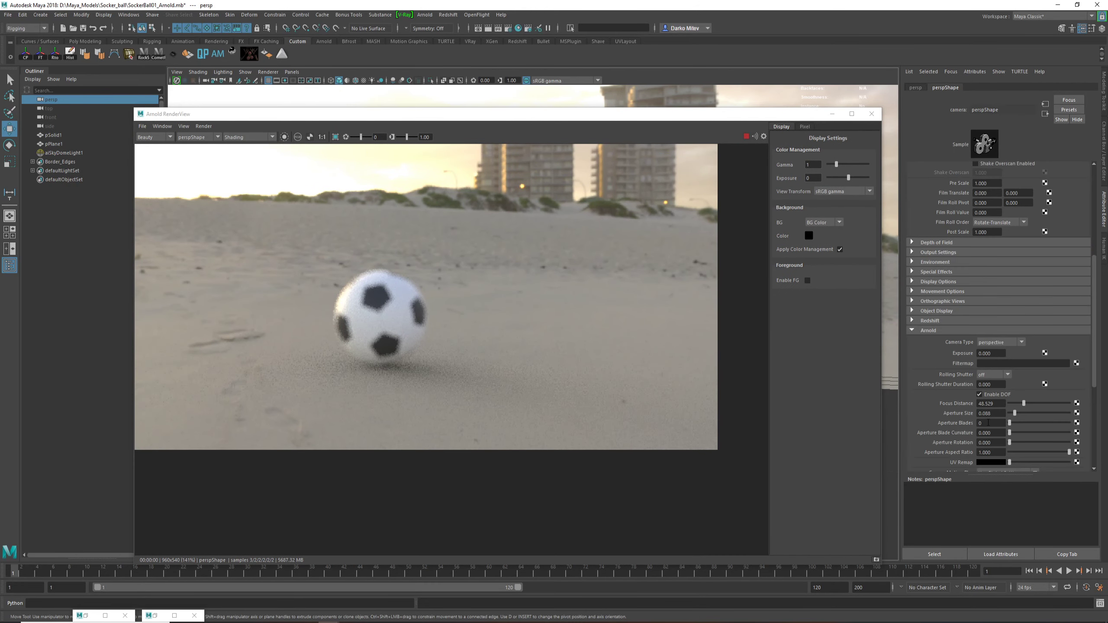
left_click_drag(997, 405, 951, 410)
type("11.454")
key("Return")
scroll(378, 279, "up", 4)
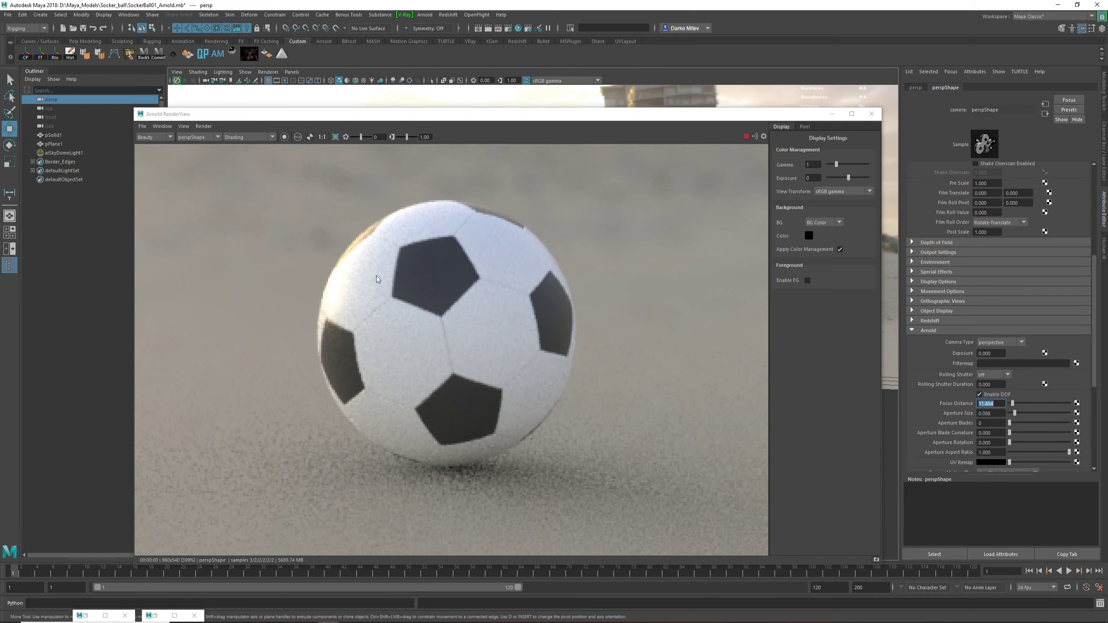
scroll(435, 322, "down", 7)
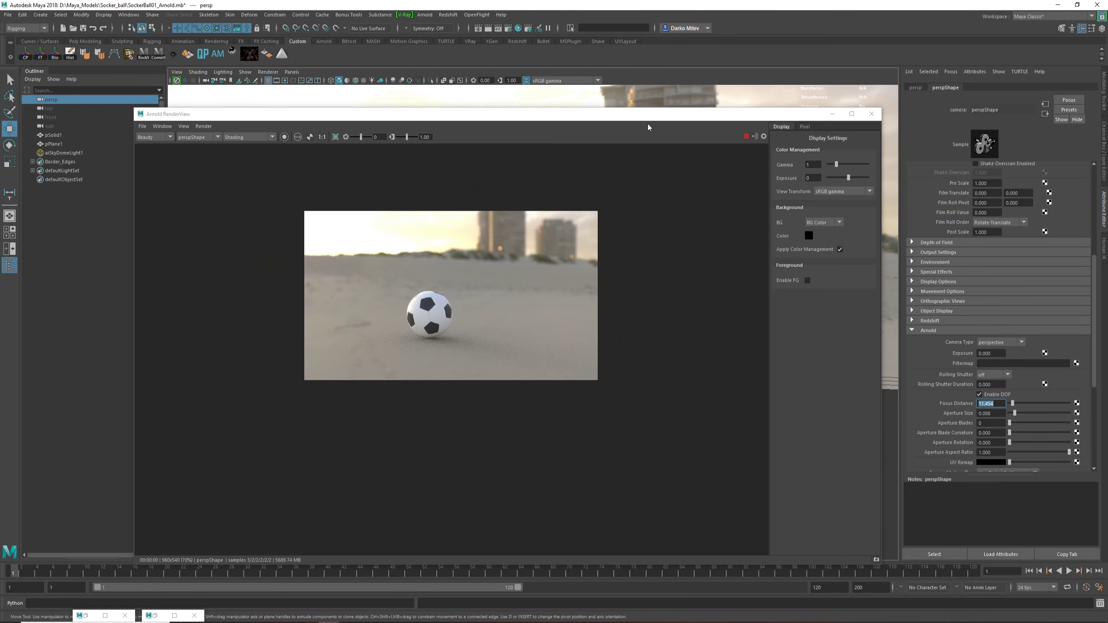
Step: Vary the camera's distance from the ball to compare its focus in the live render
left_click_drag(648, 116, 992, 73)
right_click_drag(364, 299, 442, 370, "alt")
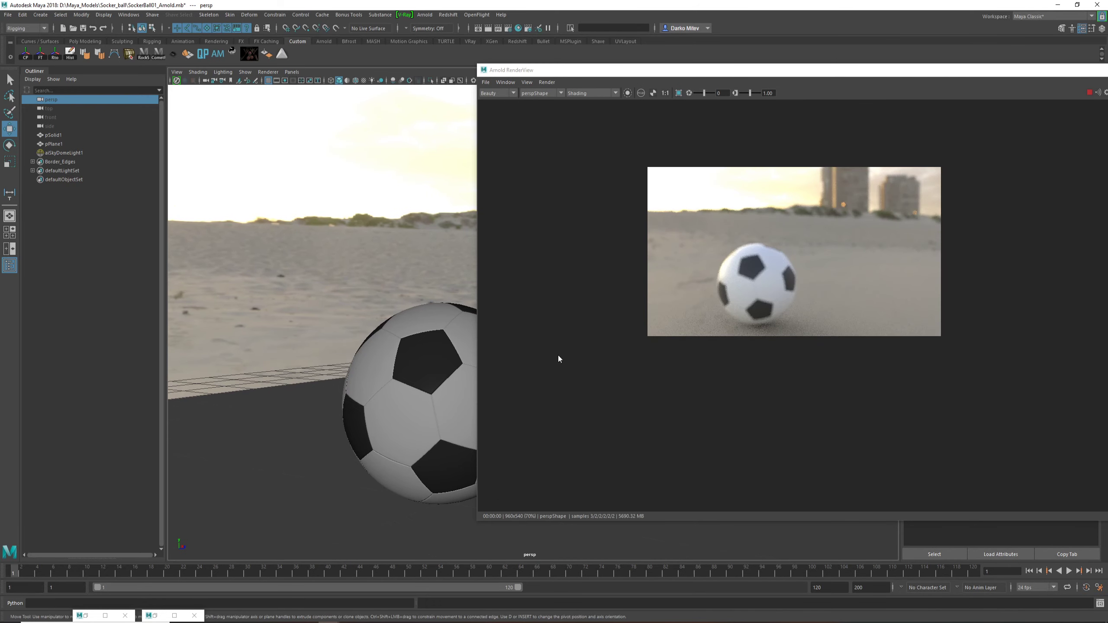
right_click_drag(427, 424, 376, 374, "alt")
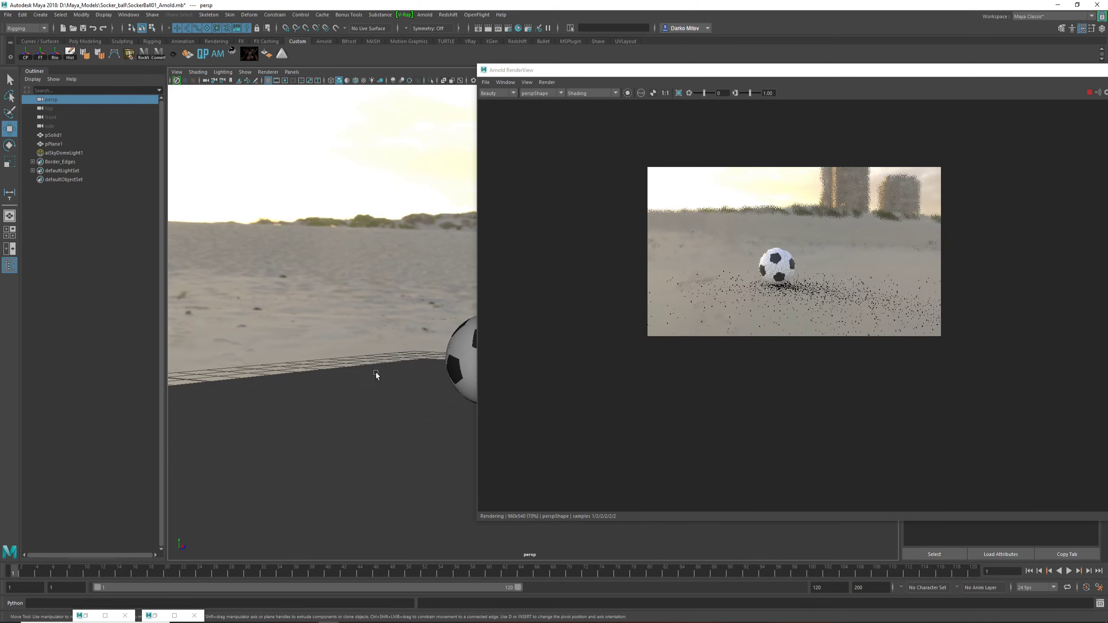
Step: Stop the live Arnold render and minimise the render window
middle_click_drag(376, 374, 395, 314, "alt")
left_click_drag(778, 70, 510, 87)
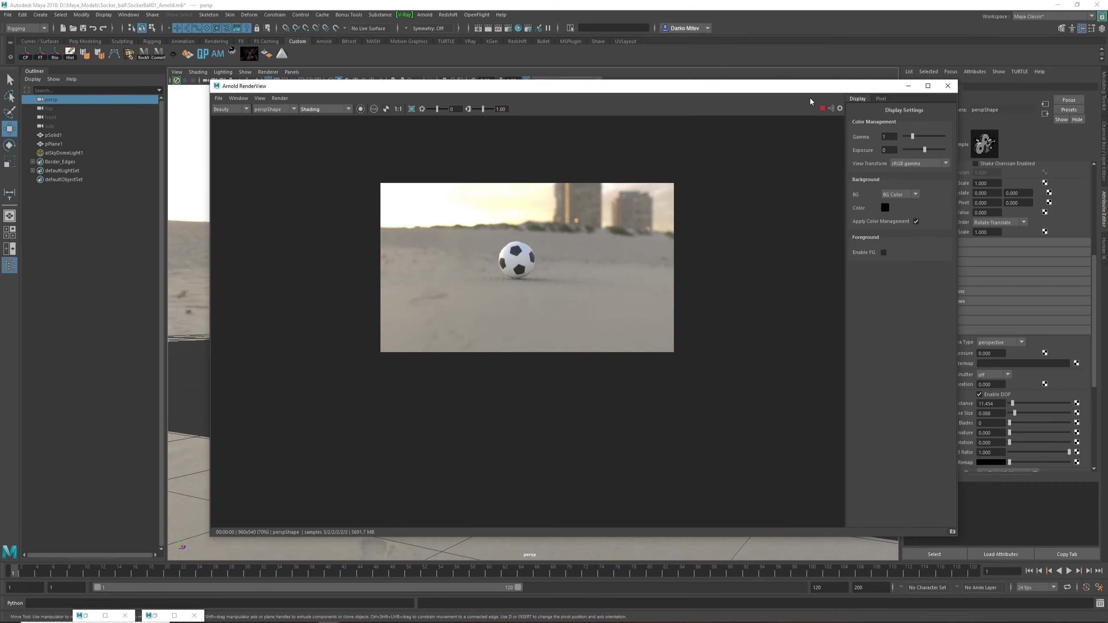
left_click(823, 108)
left_click(909, 87)
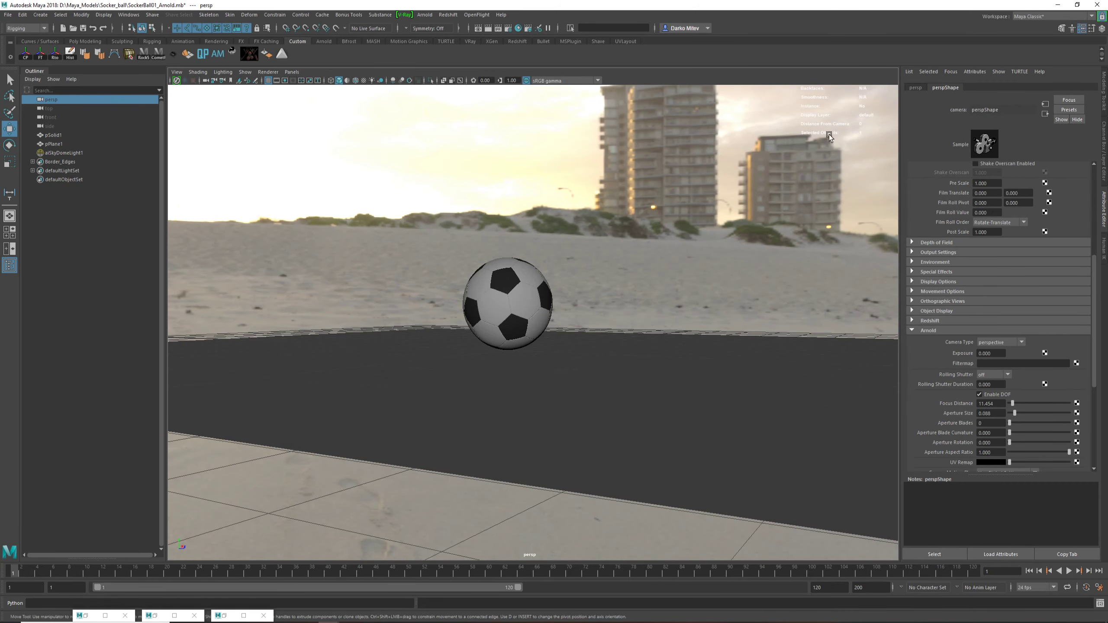
Step: Create a new camera and move it away from the soccer ball and above the ground plane
middle_click_drag(347, 251, 349, 271, "alt")
left_click_drag(349, 270, 354, 275, "alt")
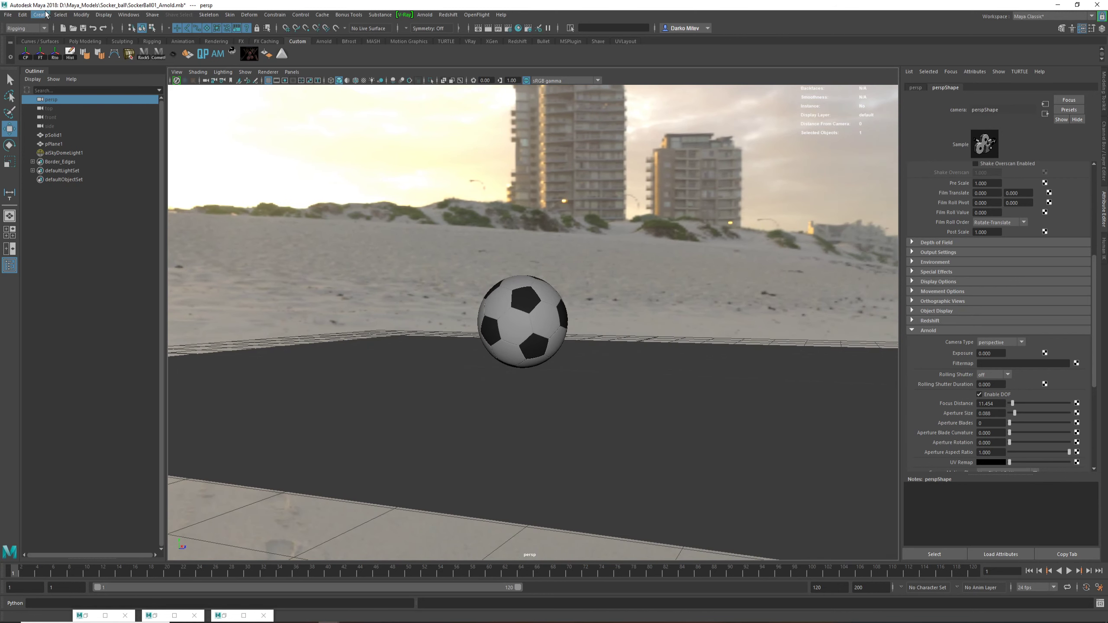
left_click(40, 14)
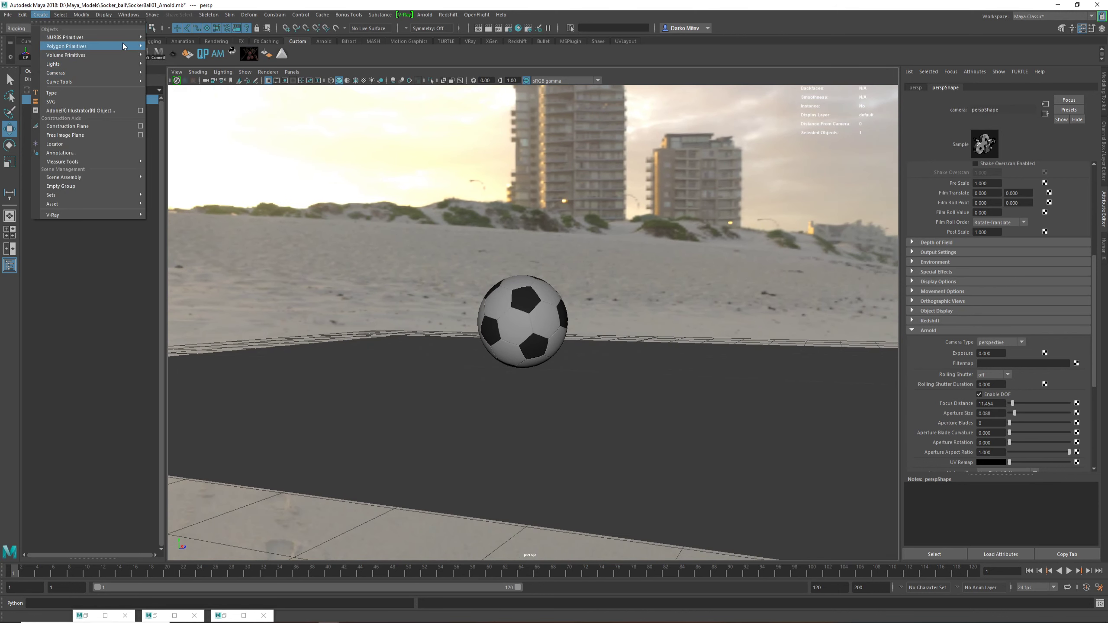
mouse_move(68, 78)
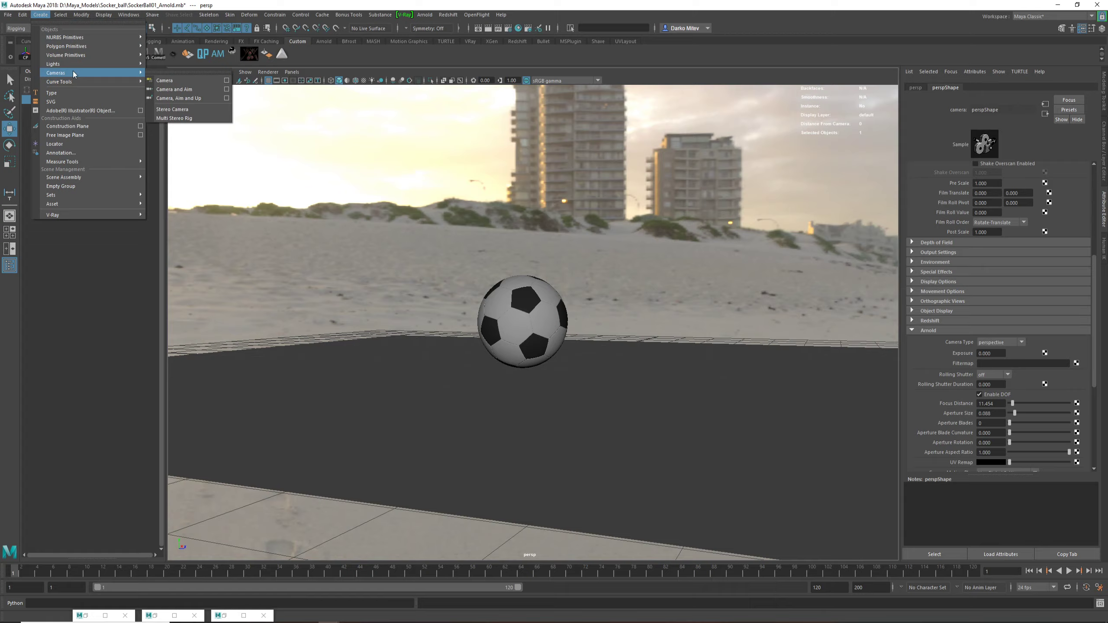
left_click(170, 73)
left_click_drag(638, 367, 549, 372, "alt")
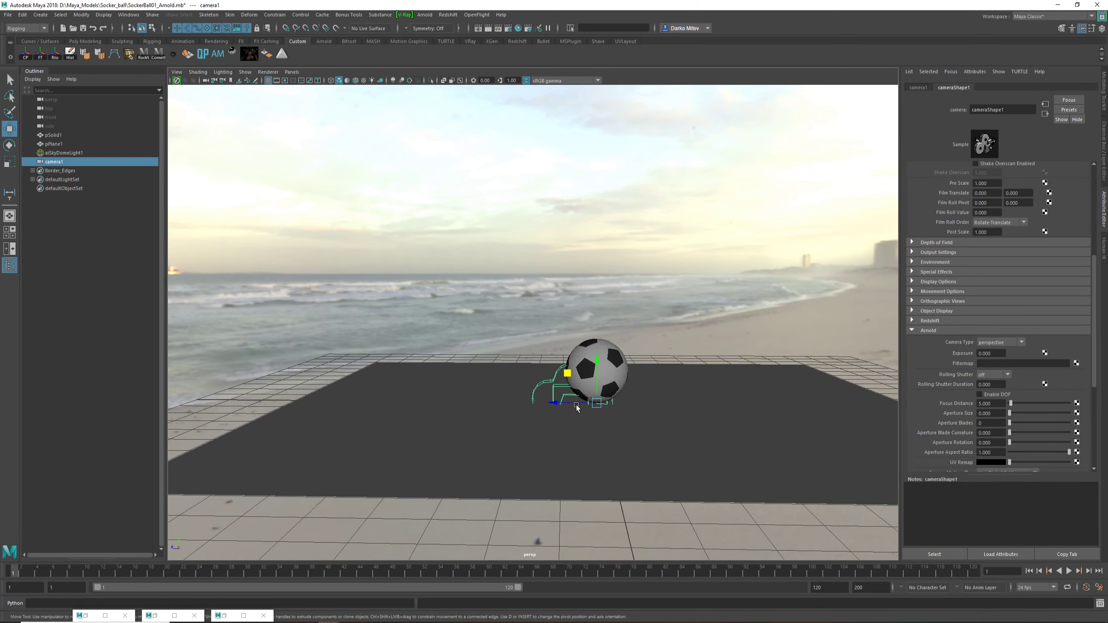
left_click_drag(576, 407, 342, 289, "alt")
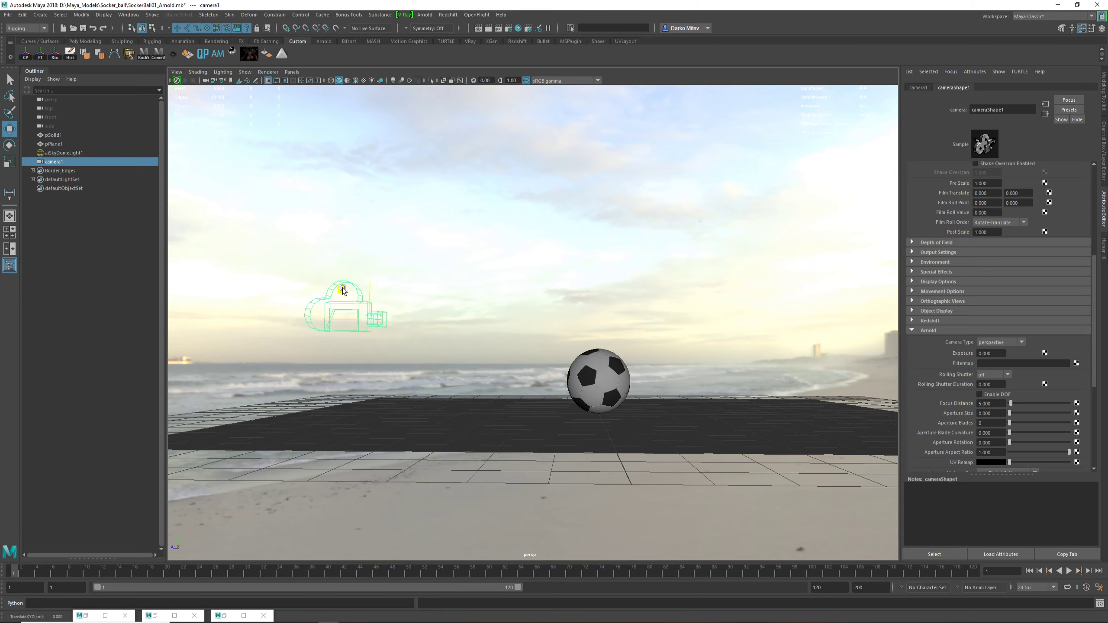
left_click_drag(591, 344, 597, 391, "alt")
Step: Set the new camera's focal length to 60
scroll(1050, 305, "up", 5)
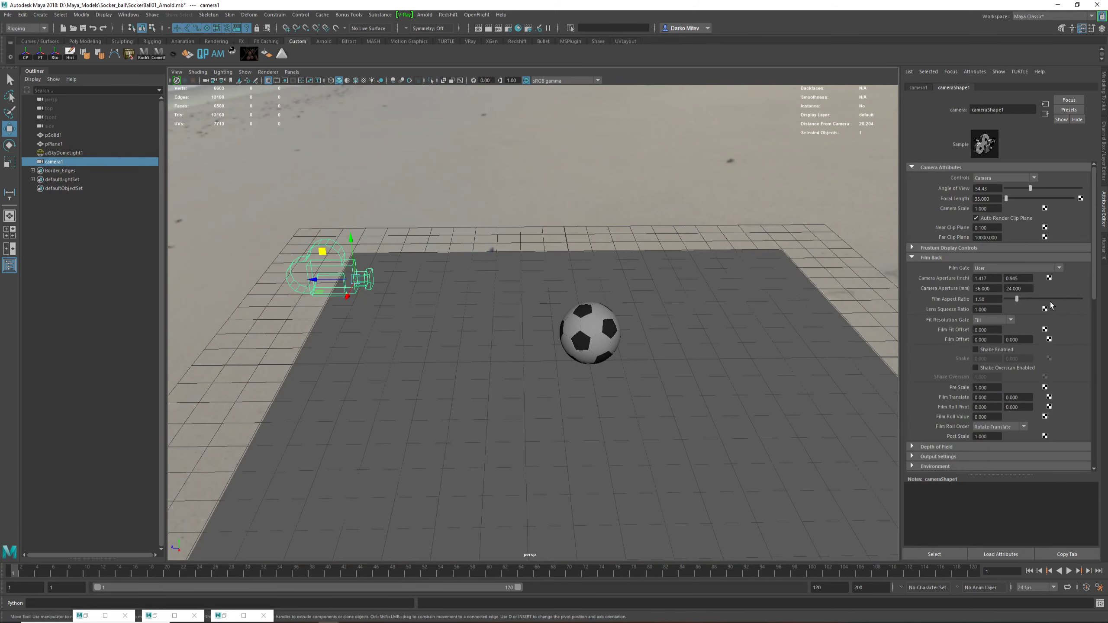
left_click(986, 199)
type("60")
key("Return")
Step: Create a Distance Tool measurement on the ground plane from near the new camera to near the soccer ball
left_click_drag(395, 261, 355, 332, "alt")
scroll(484, 350, "down", 3)
left_click_drag(484, 351, 508, 380, "alt")
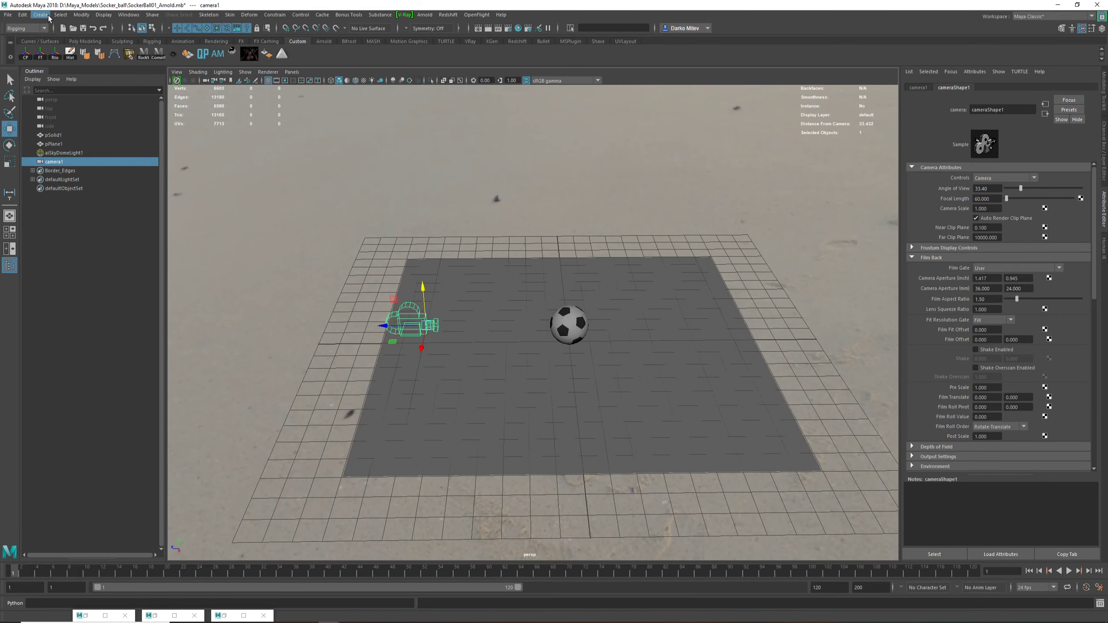
left_click(47, 16)
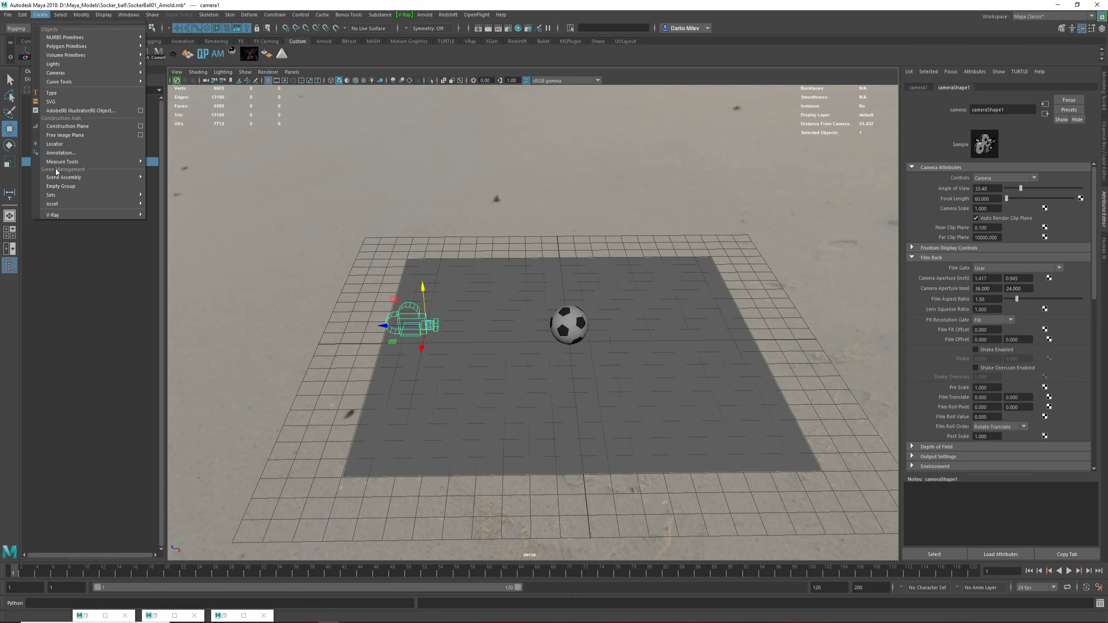
mouse_move(70, 164)
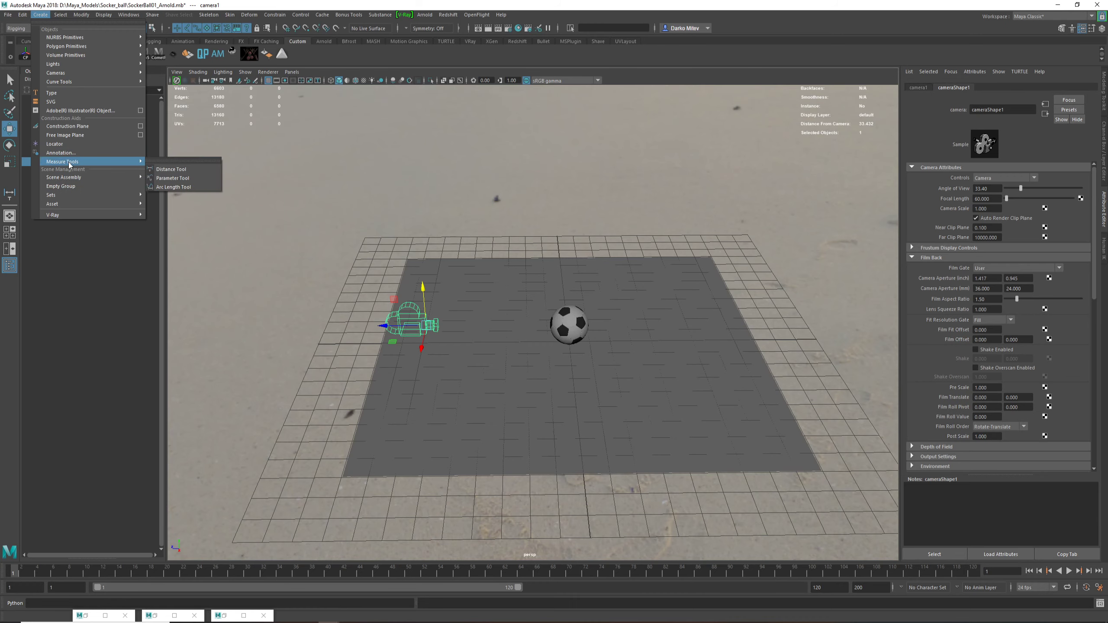
left_click(167, 170)
left_click_drag(438, 360, 436, 380, "alt")
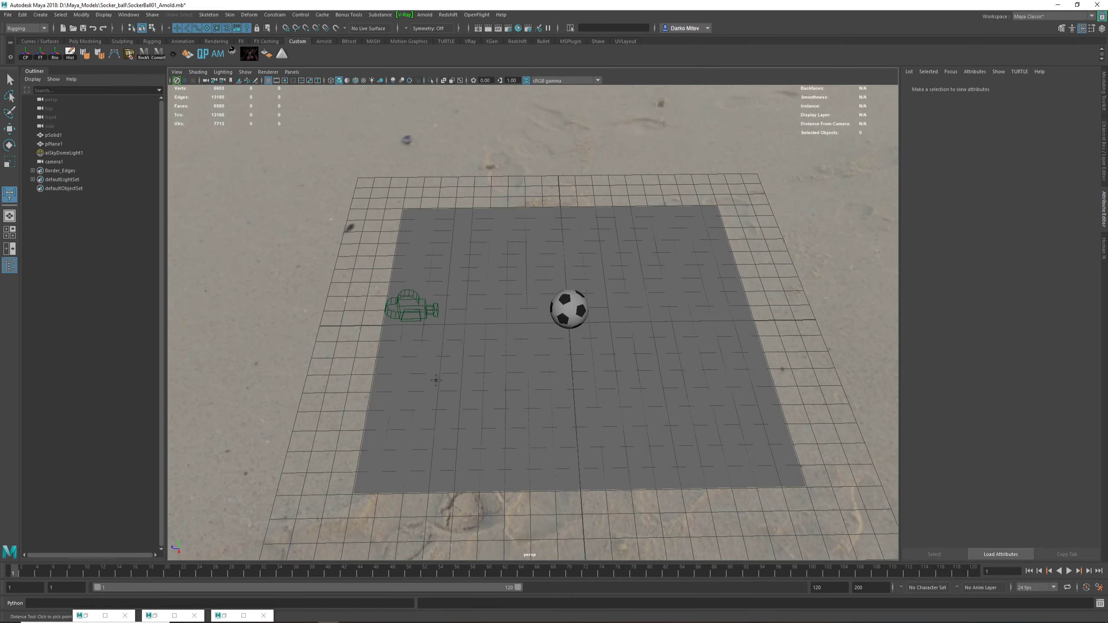
left_click(415, 358)
left_click(562, 353)
left_click_drag(563, 347, 537, 368, "alt")
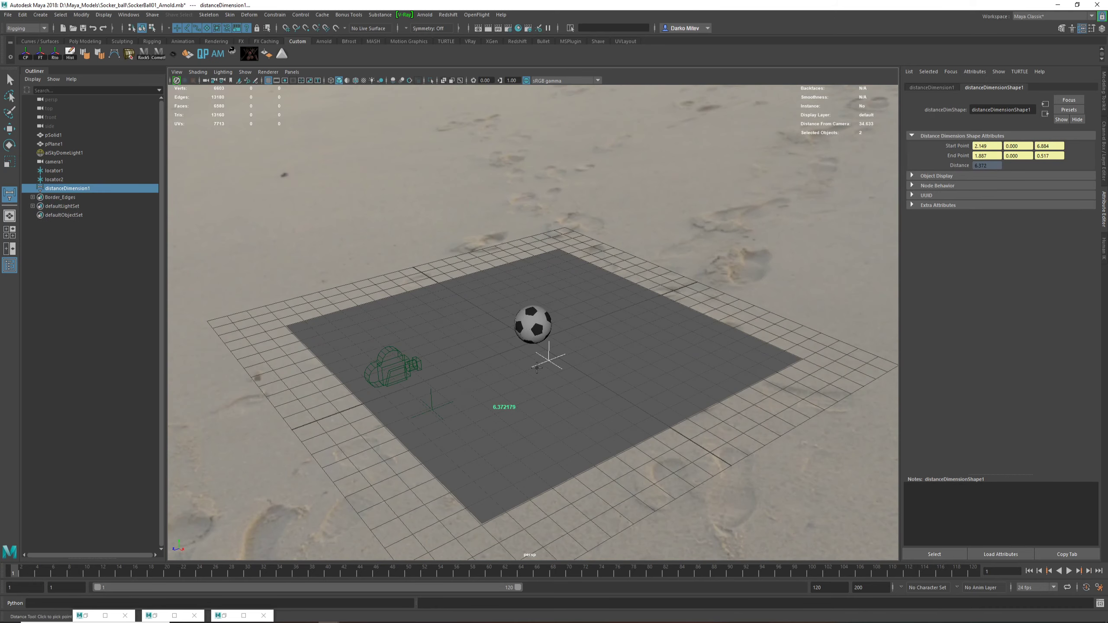
Step: Isolate the distance dimension and try raising its camera-side locator
key("w")
left_click(432, 403, "shift")
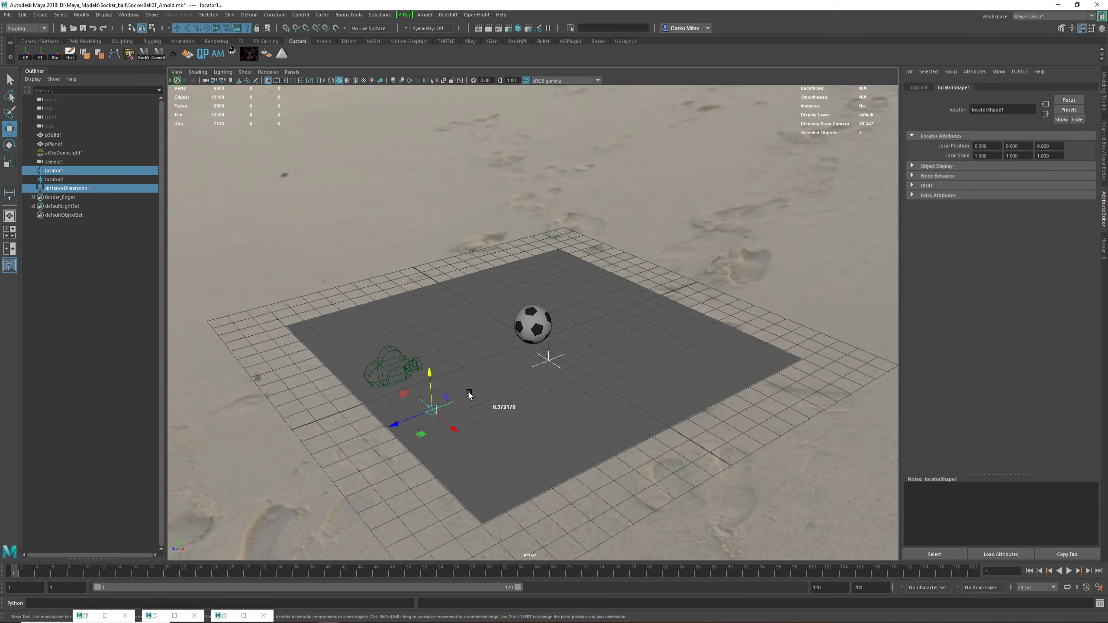
key("ctrl+1")
key("f")
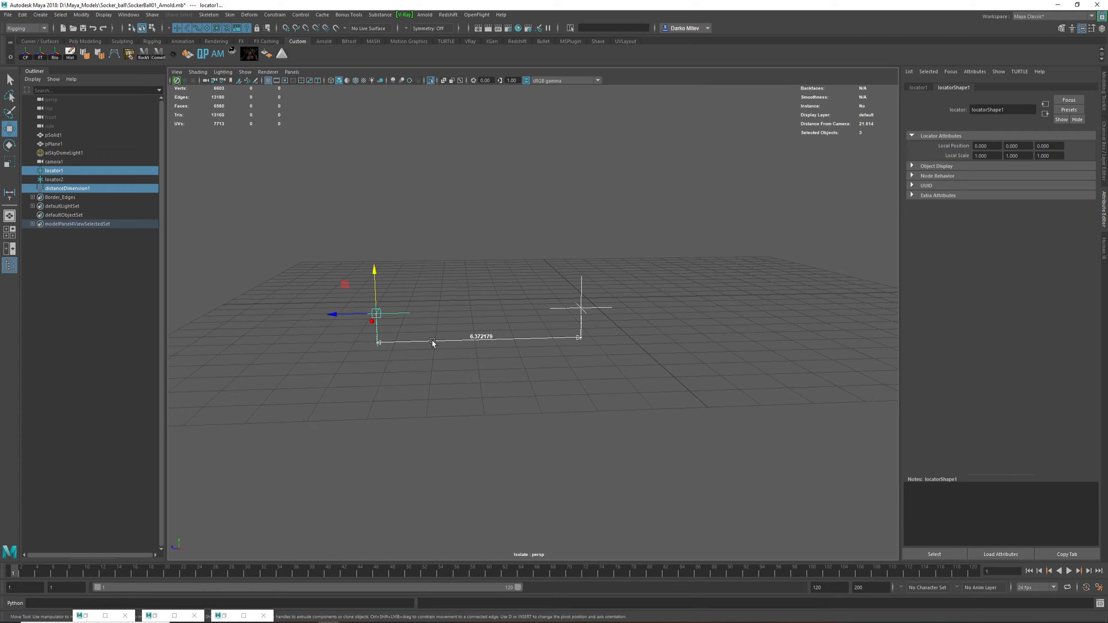
left_click(399, 343, "ctrl")
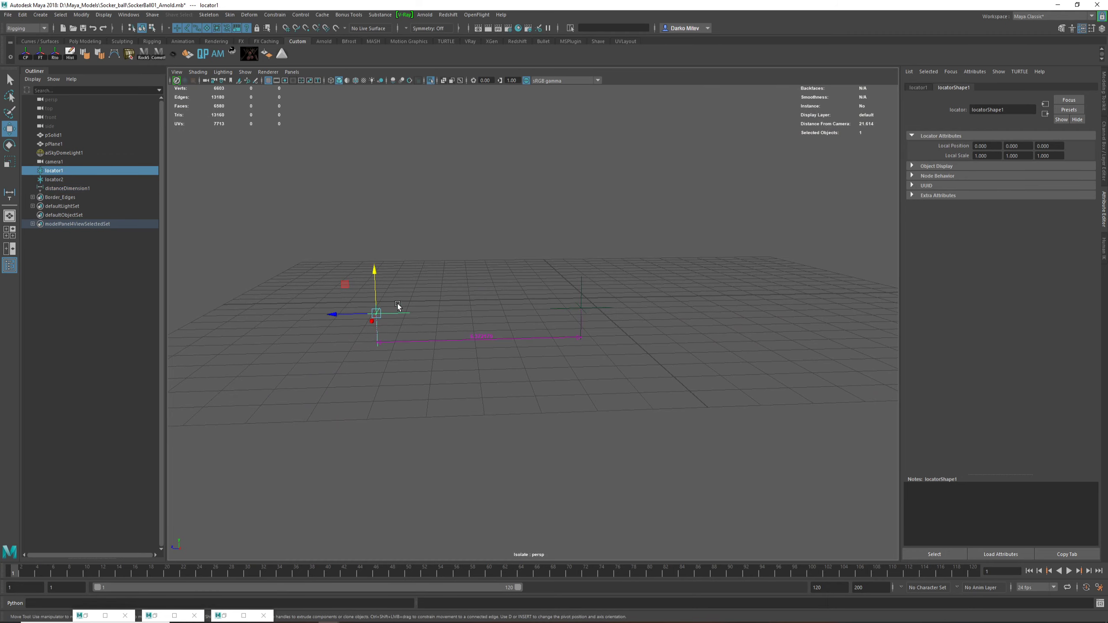
left_click_drag(374, 315, 375, 291)
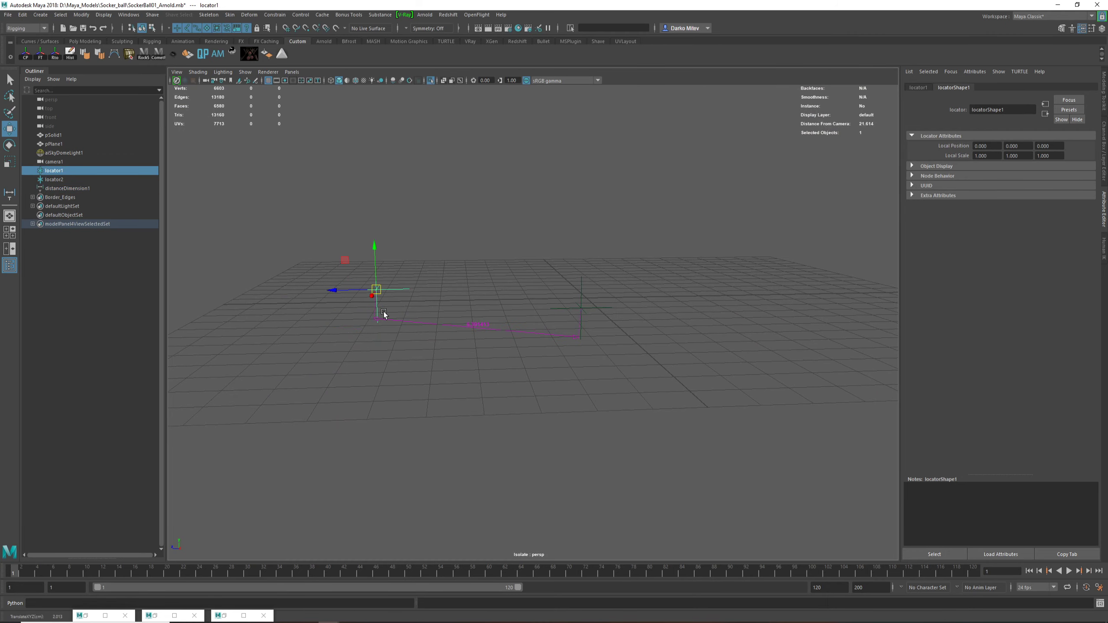
key("ctrl+z")
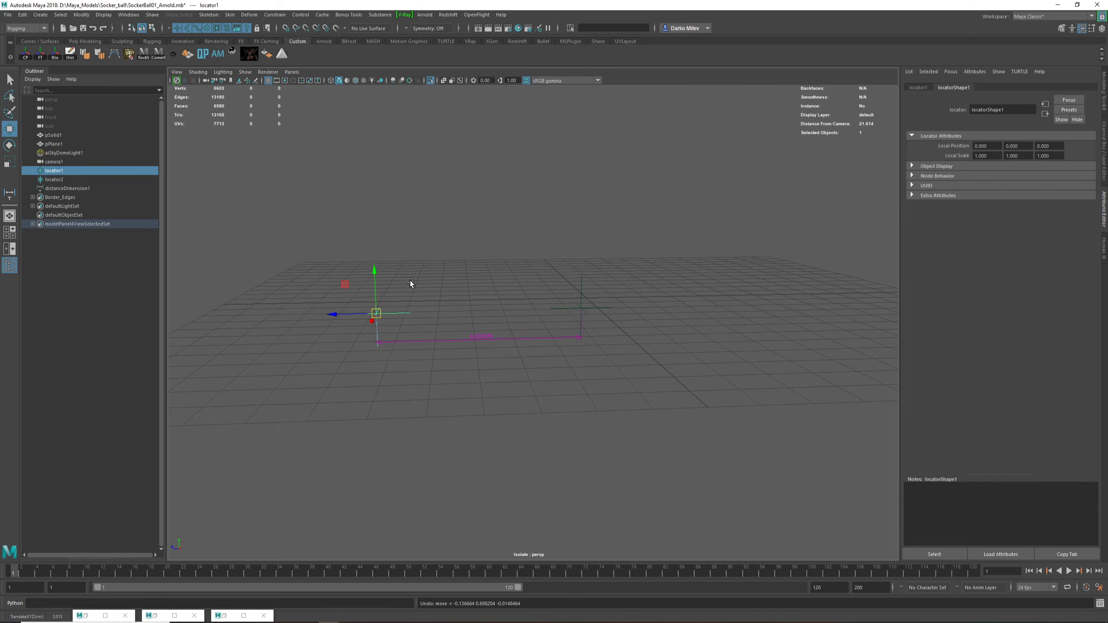
key("ctrl+1")
Step: Move the ball-side distance locator up onto the soccer ball
left_click_drag(415, 324, 386, 305, "alt")
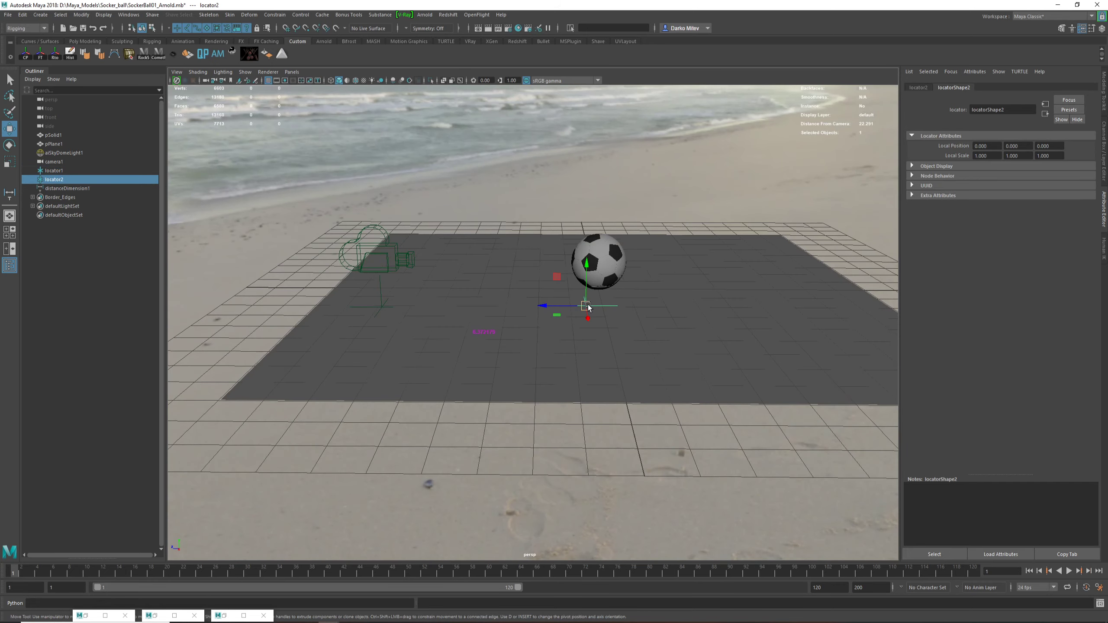
left_click_drag(587, 307, 654, 275)
left_click_drag(432, 262, 632, 286, "alt")
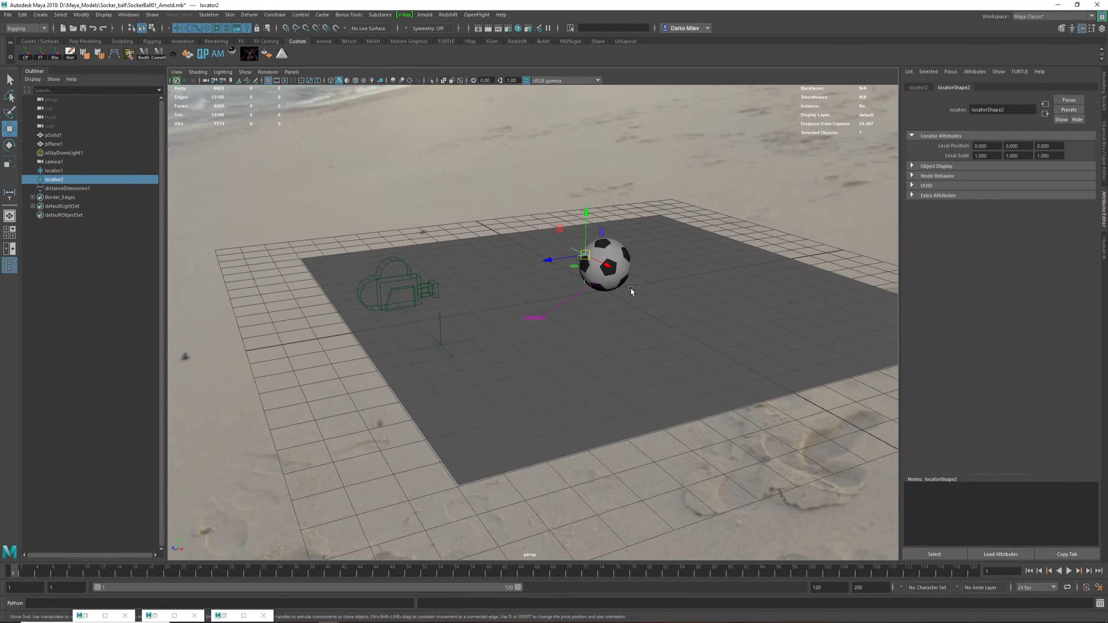
left_click_drag(599, 245, 572, 236, "alt")
left_click_drag(535, 343, 469, 323, "alt")
right_click_drag(469, 323, 525, 376, "alt")
middle_click_drag(524, 376, 568, 400, "alt")
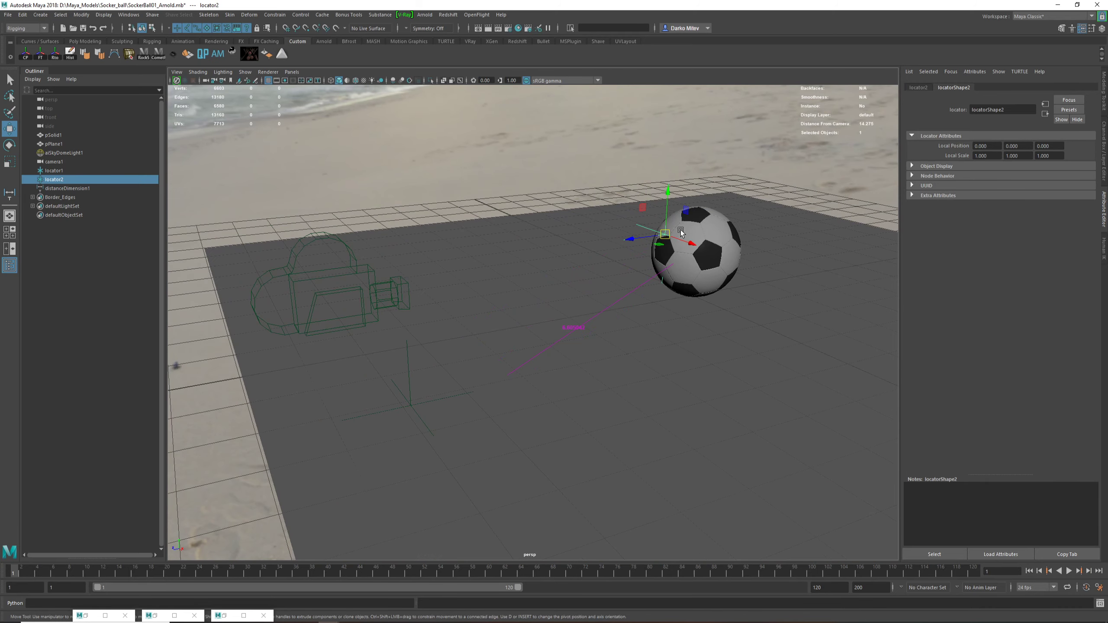
Step: Try to point-constrain the new camera to the camera-side locator with maintain offset off
left_click_drag(672, 258, 507, 349, "alt")
left_click(466, 331)
left_click(470, 318)
left_click(542, 285, "shift")
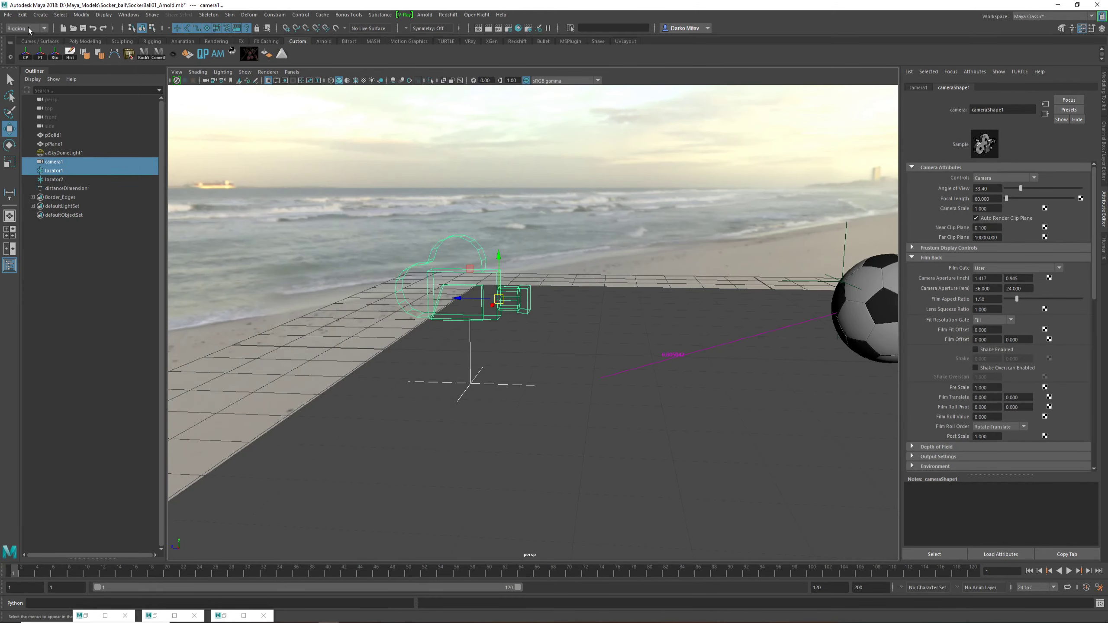
left_click(275, 14)
left_click(357, 46)
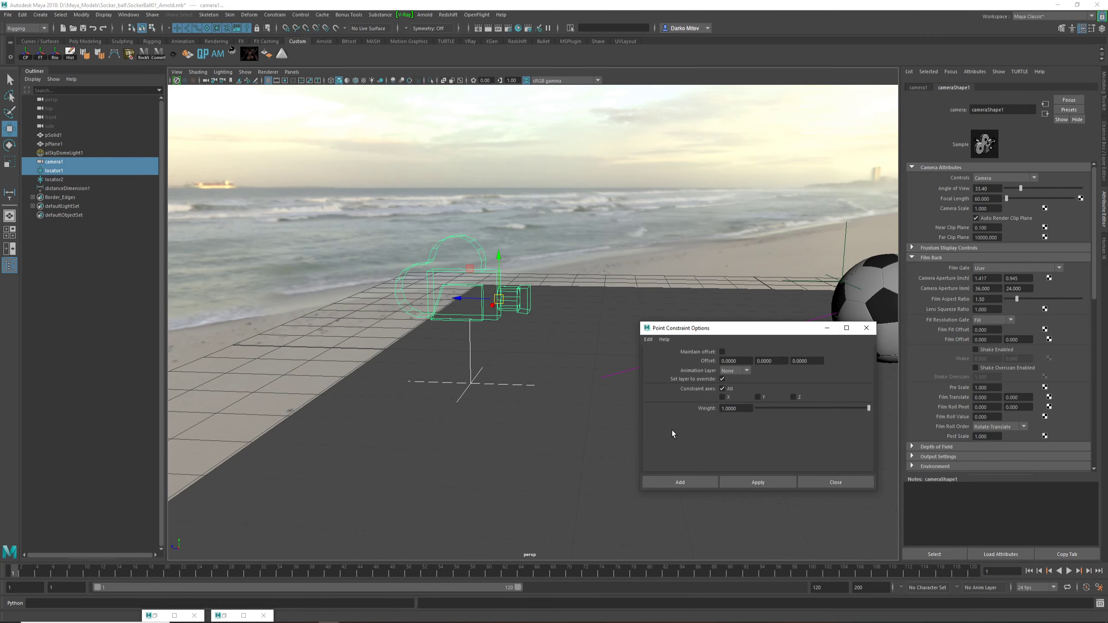
left_click(764, 479)
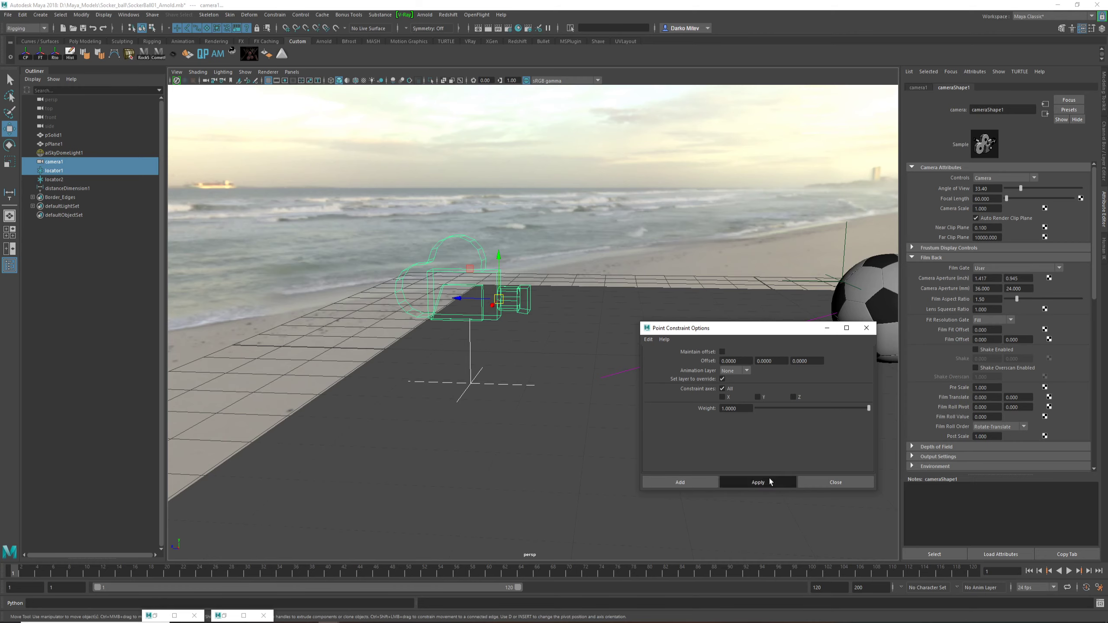
left_click_drag(471, 345, 442, 355, "alt")
key("ctrl+z")
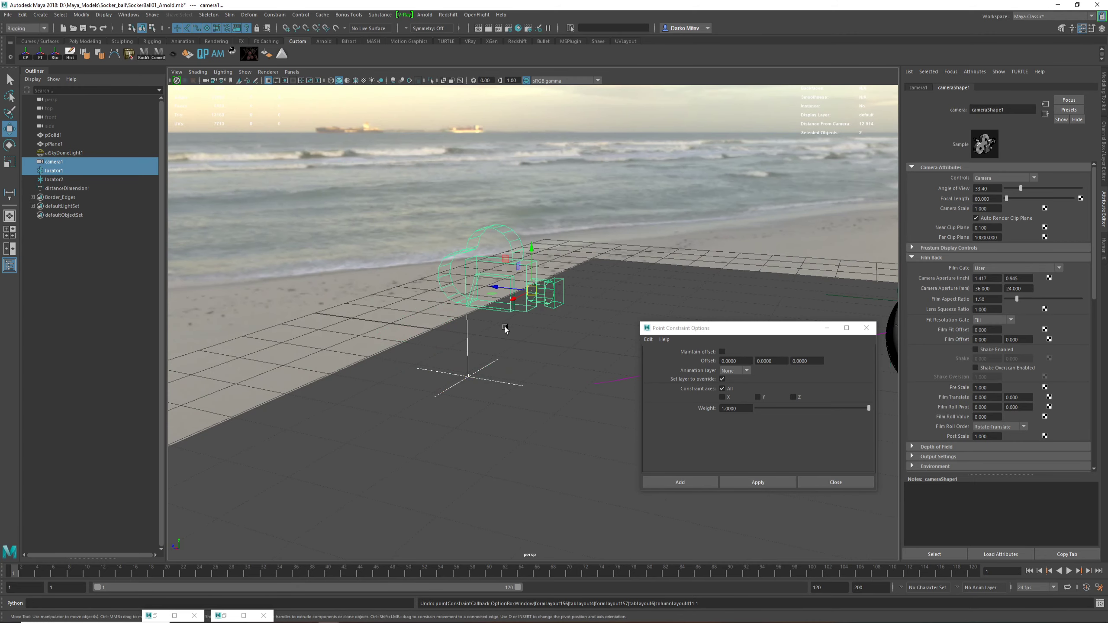
key("ctrl+z")
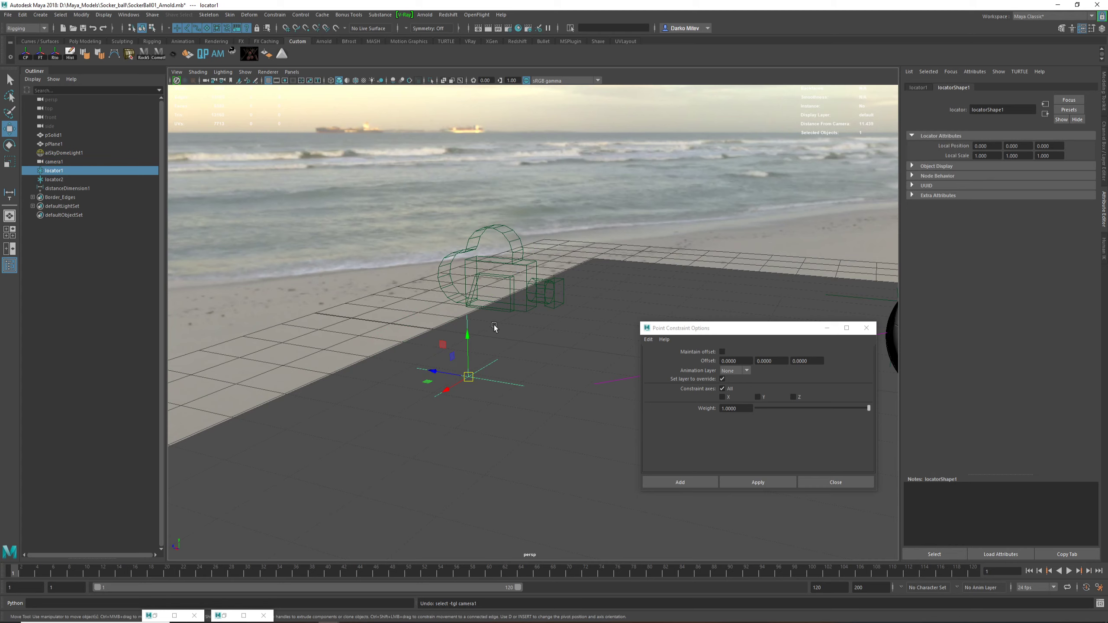
Step: Point-constrain the camera-side locator to the new camera on all axes without maintaining the offset
left_click(529, 289)
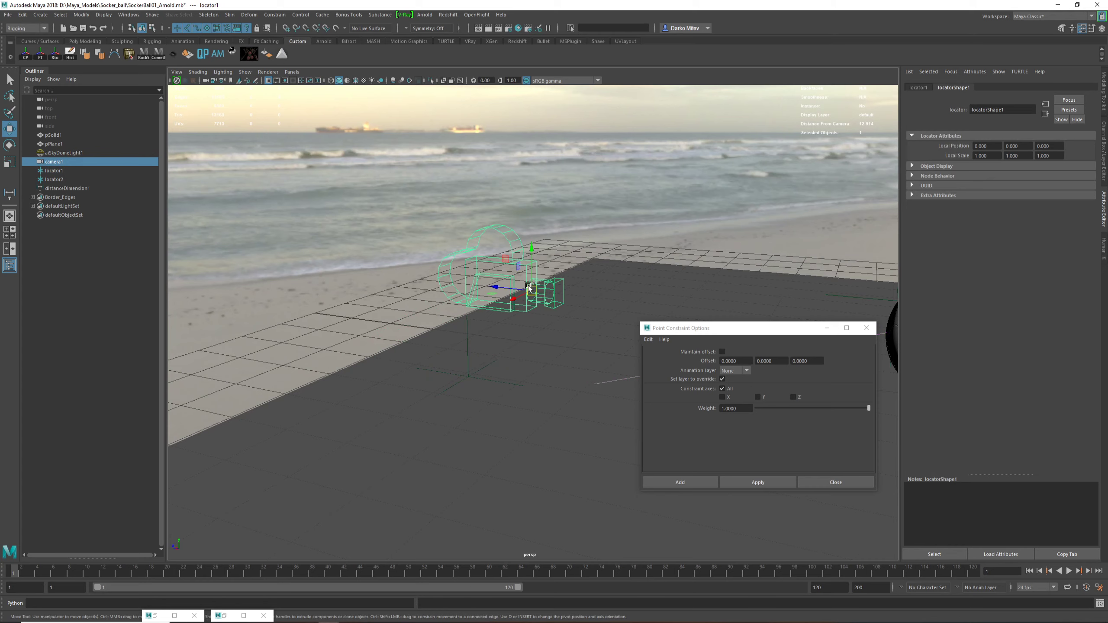
left_click(467, 355, "shift")
left_click(755, 484)
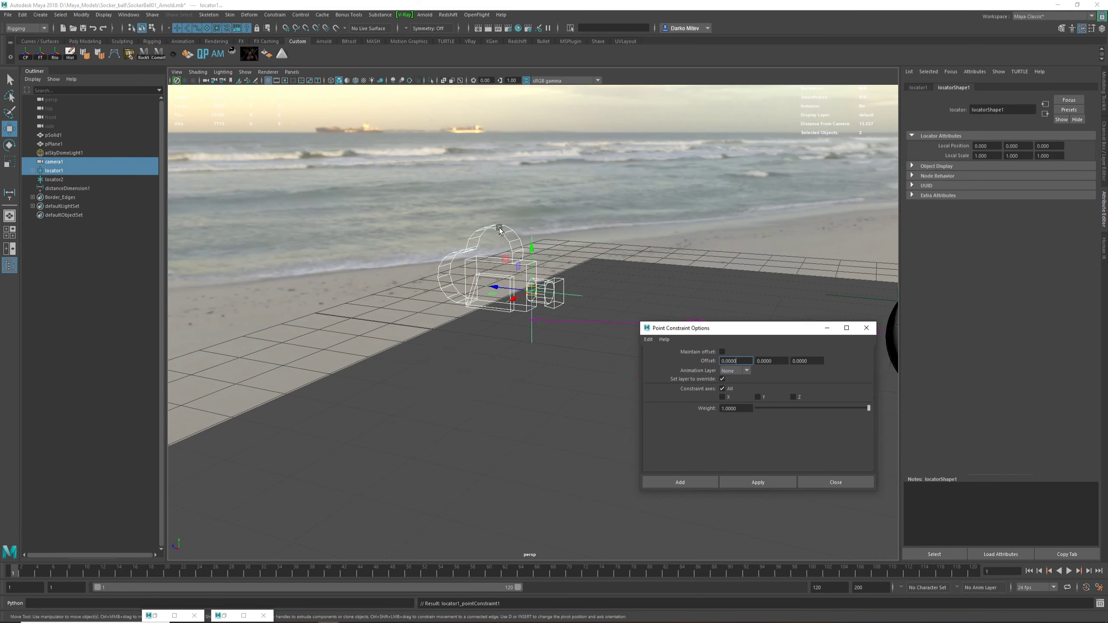
left_click_drag(482, 352, 454, 311, "alt")
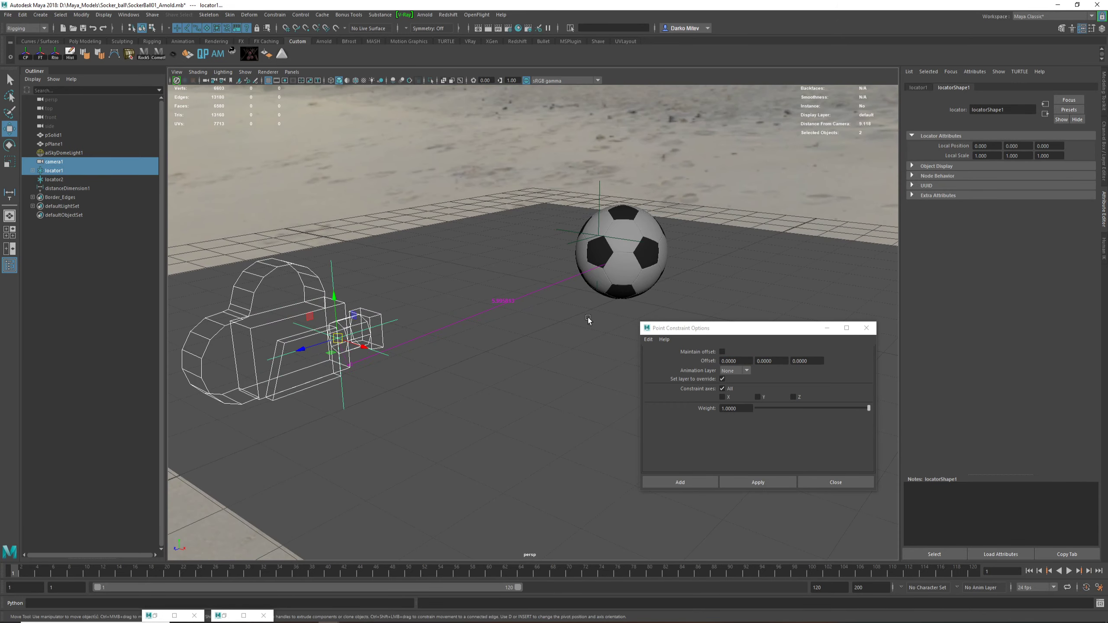
left_click(850, 485)
Step: Move the new camera to test whether the constrained locator and the distance dimension follow it
left_click(330, 324)
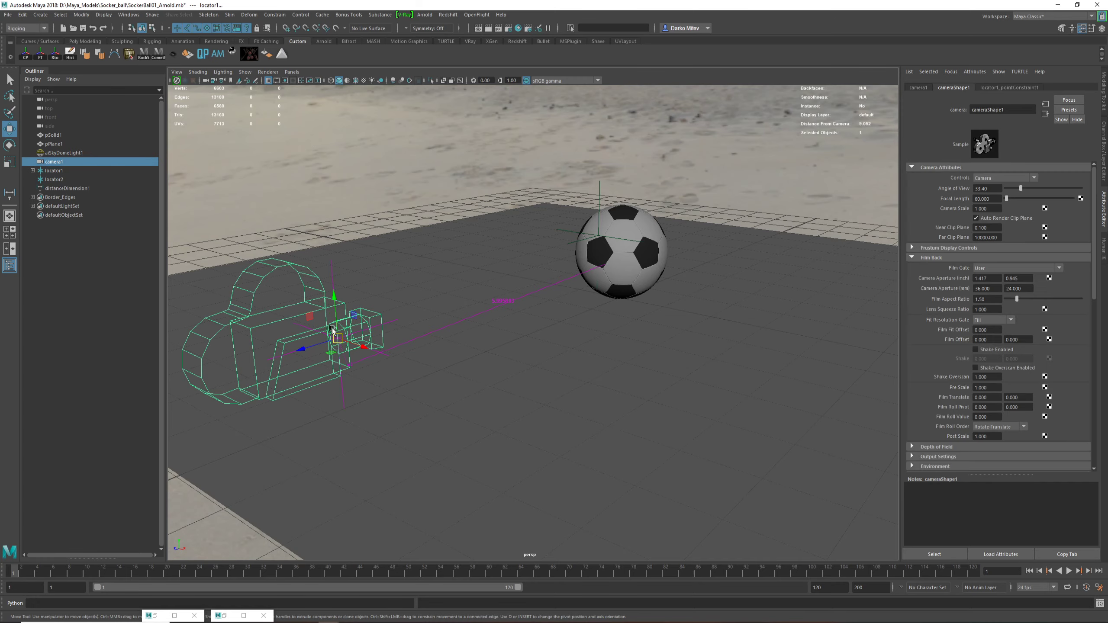
left_click_drag(338, 338, 336, 306)
left_click_drag(502, 292, 570, 302, "alt")
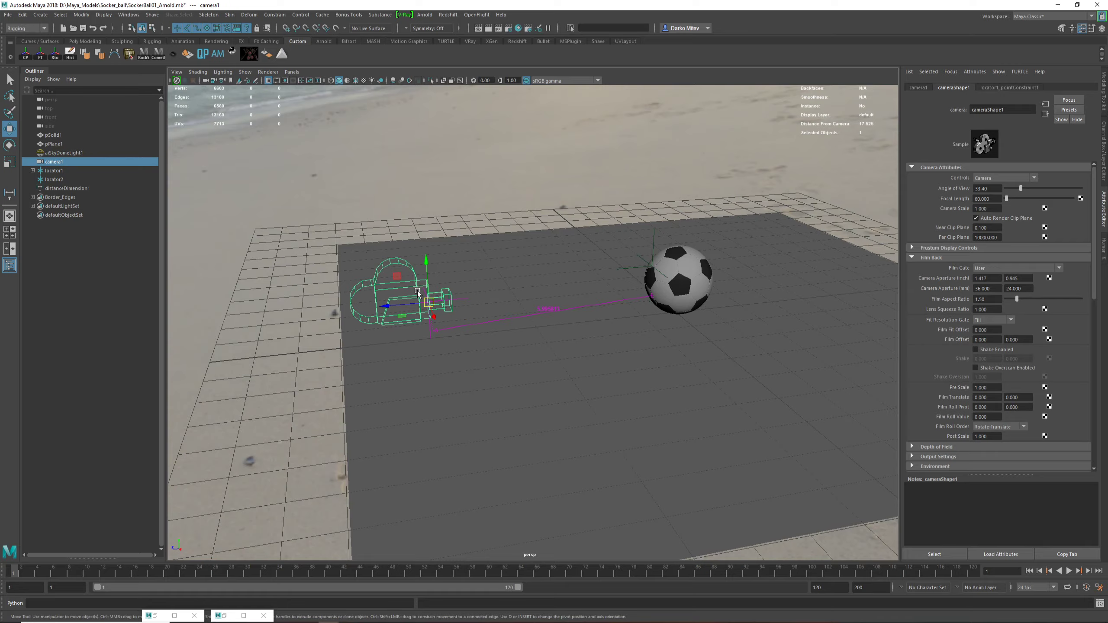
left_click_drag(405, 300, 516, 364, "alt")
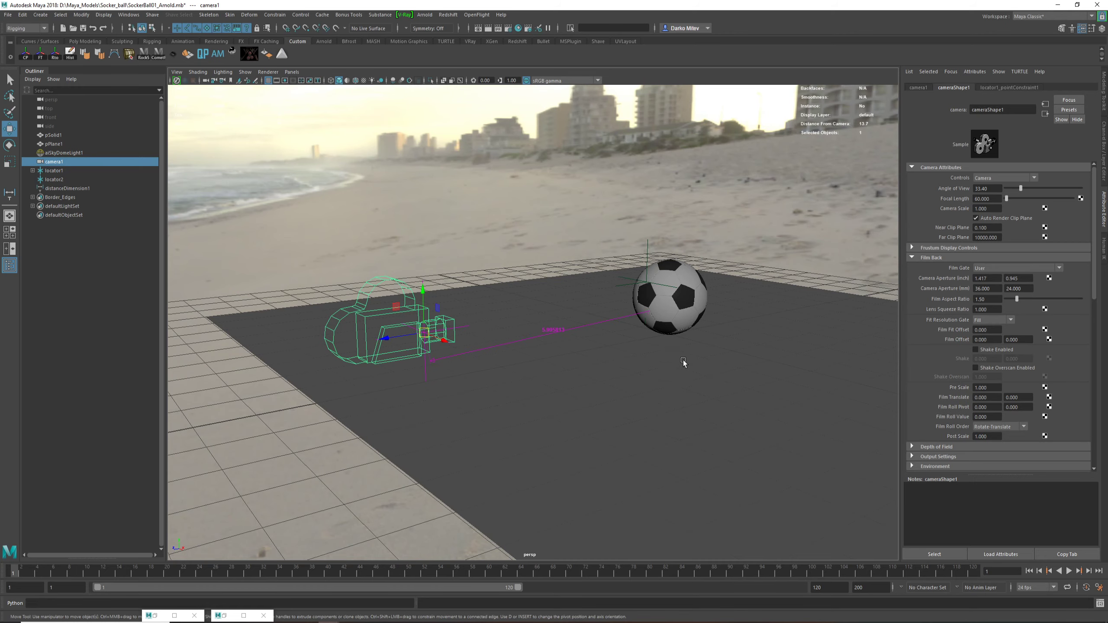
left_click_drag(684, 362, 648, 361, "alt")
Step: Show shape nodes in the Outliner and expand camera1 and distanceDimension1 to reveal theirs
left_click(31, 79)
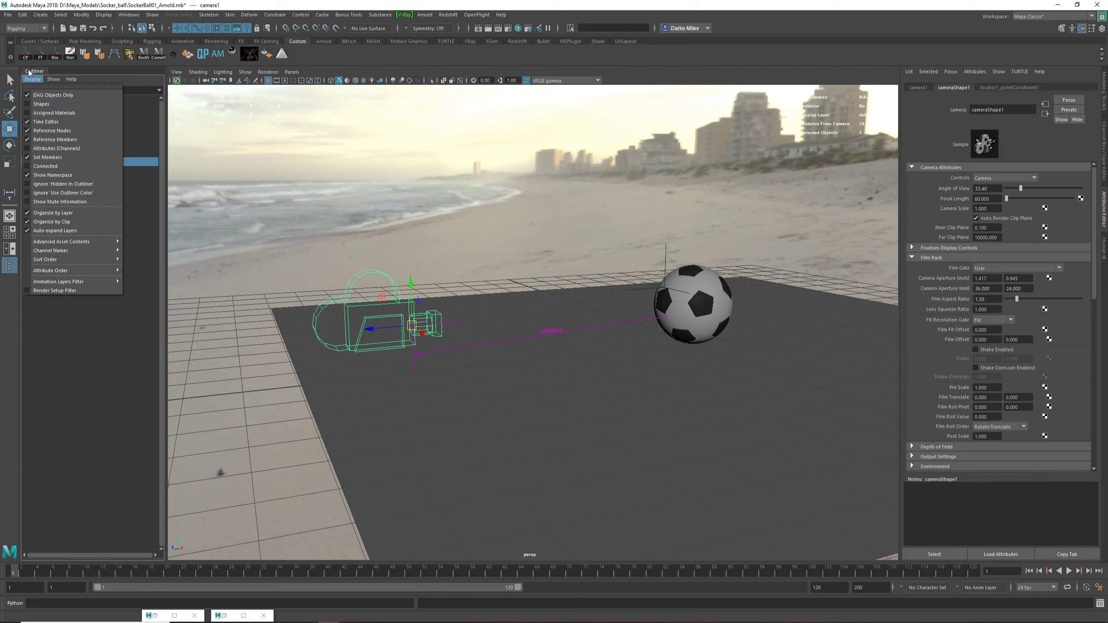
left_click(44, 105)
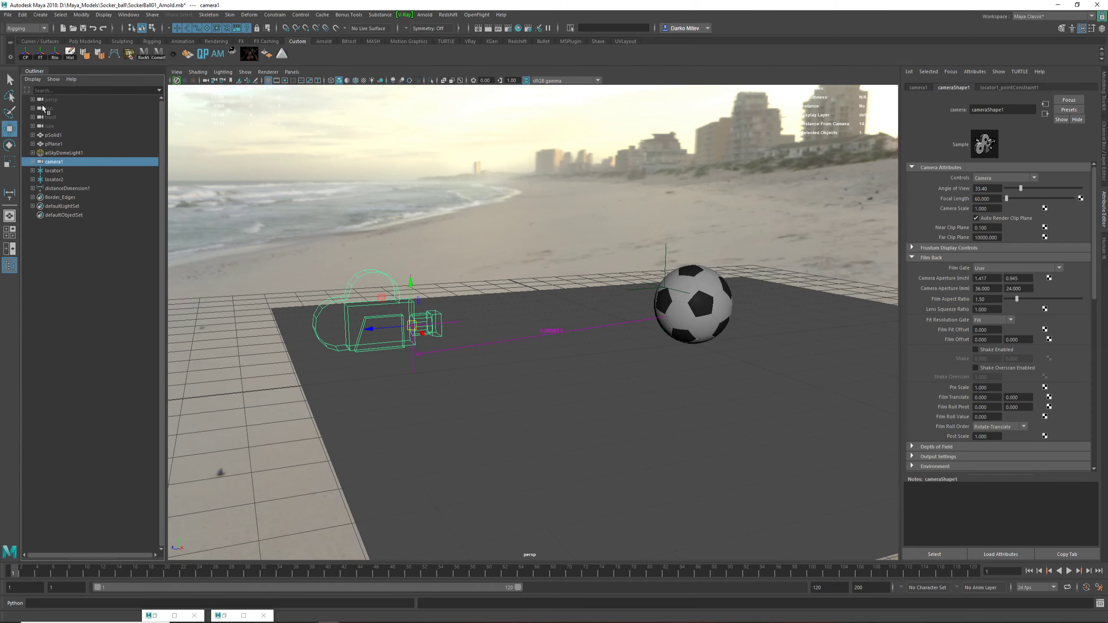
left_click(33, 161)
left_click(33, 198)
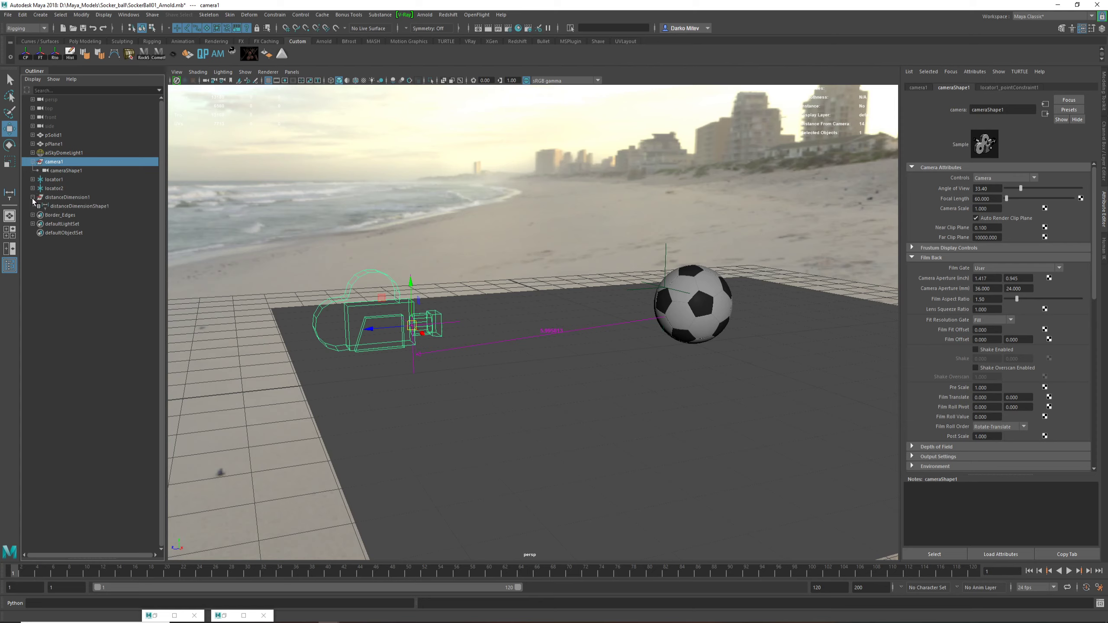
Step: Open the Connection Editor with distanceDimensionShape1 loaded as the source node and widen its window
left_click(82, 206)
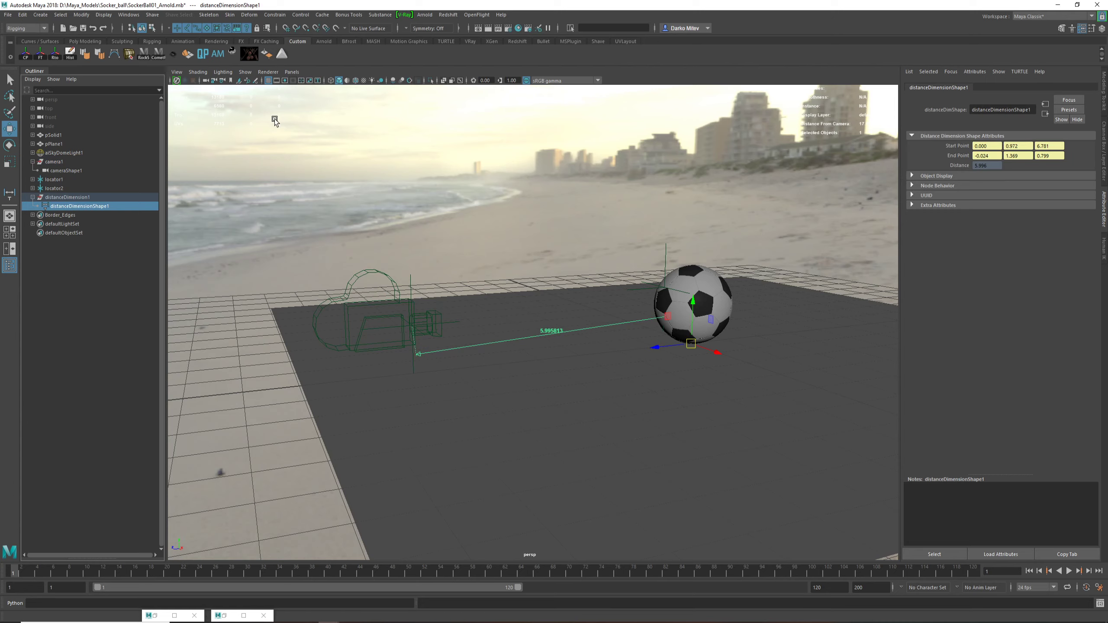
left_click(128, 14)
mouse_move(172, 46)
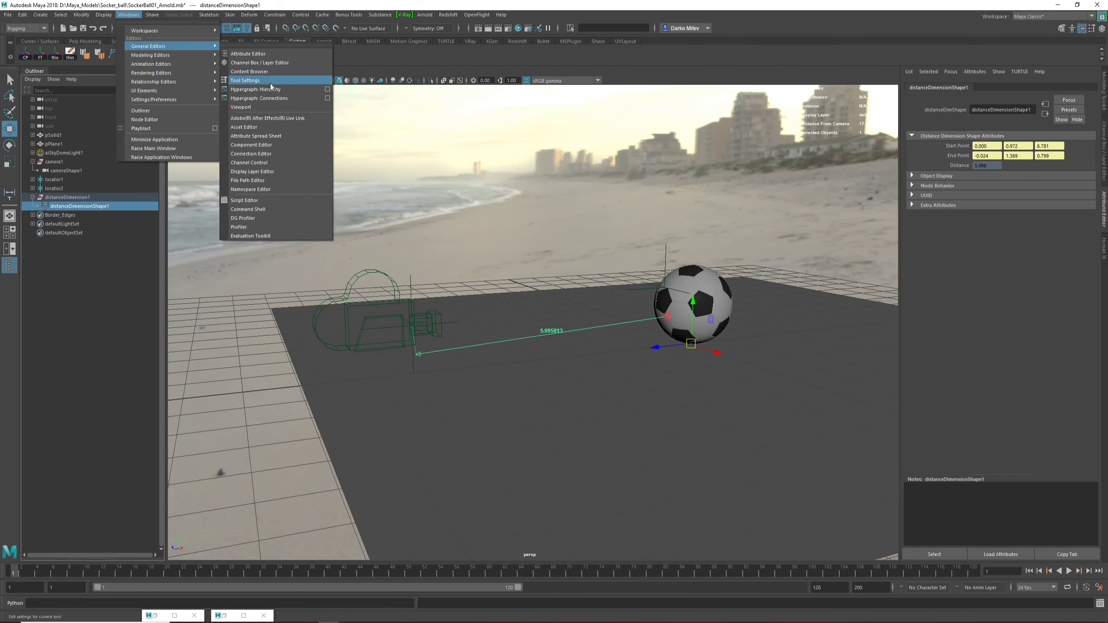
left_click(249, 154)
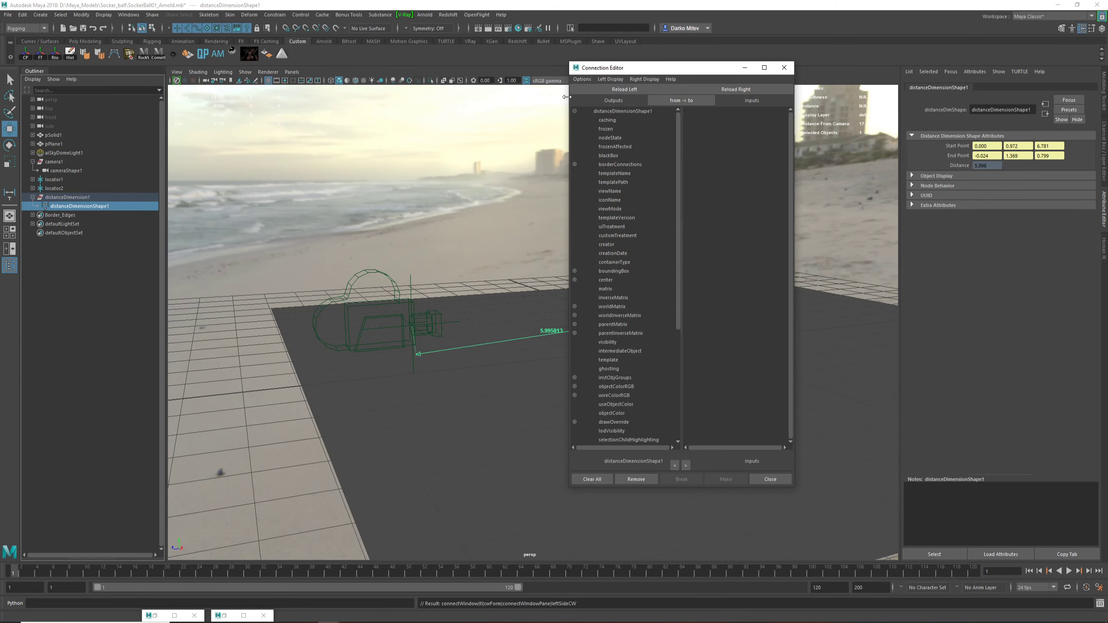
left_click_drag(570, 107, 416, 129)
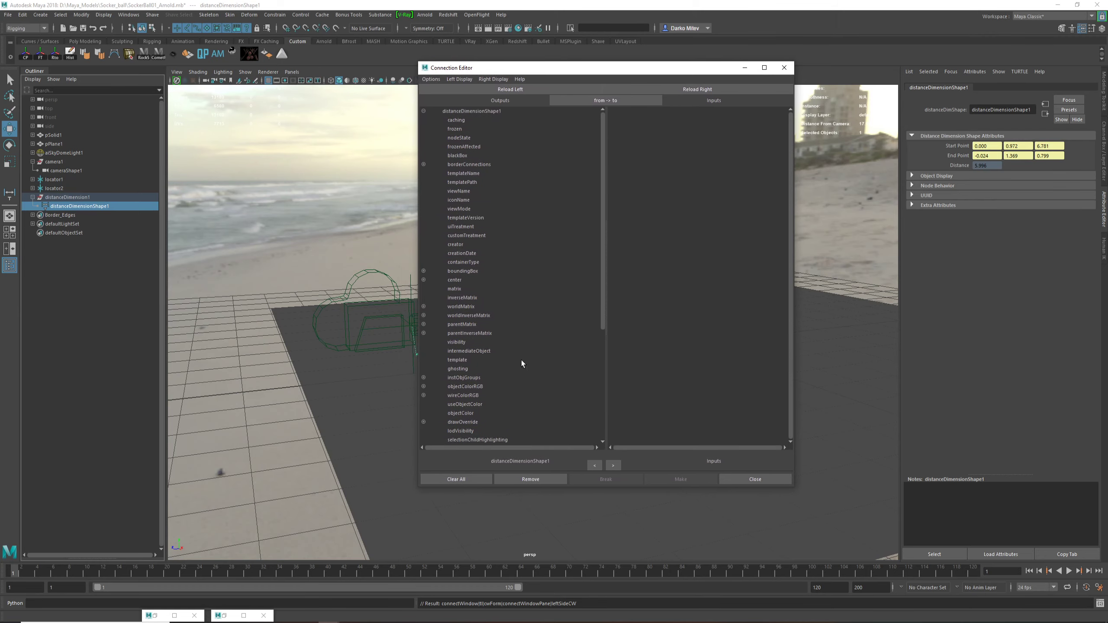
mouse_move(273, 317)
left_mouse_down("alt")
mouse_move(312, 314)
mouse_move(277, 317)
left_mouse_up("alt")
middle_click_drag(277, 317, 247, 325, "alt")
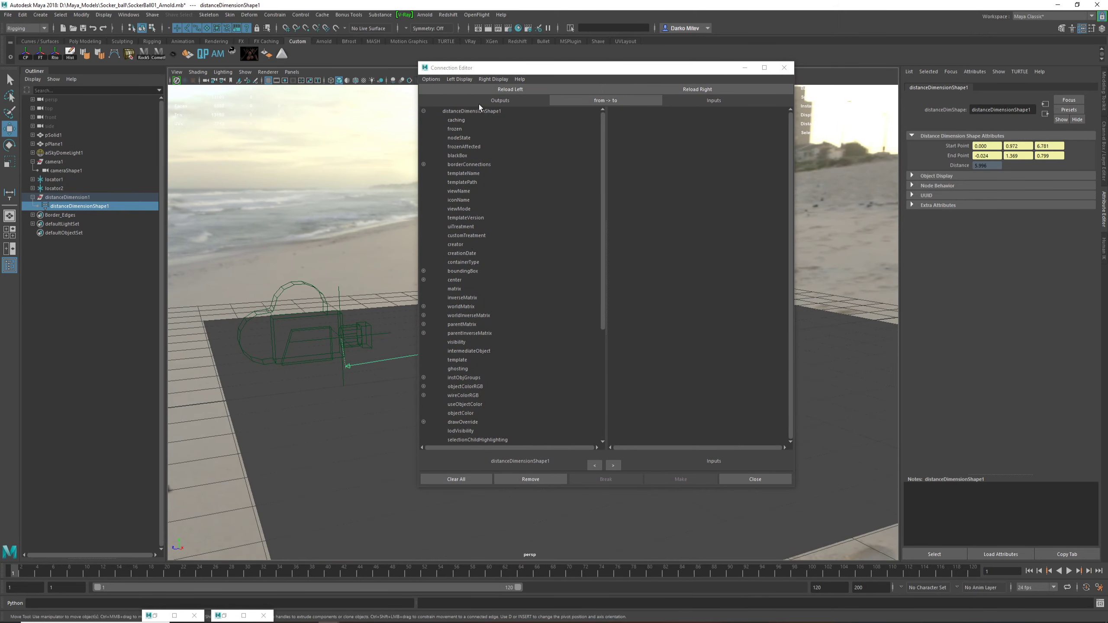
left_click(482, 87)
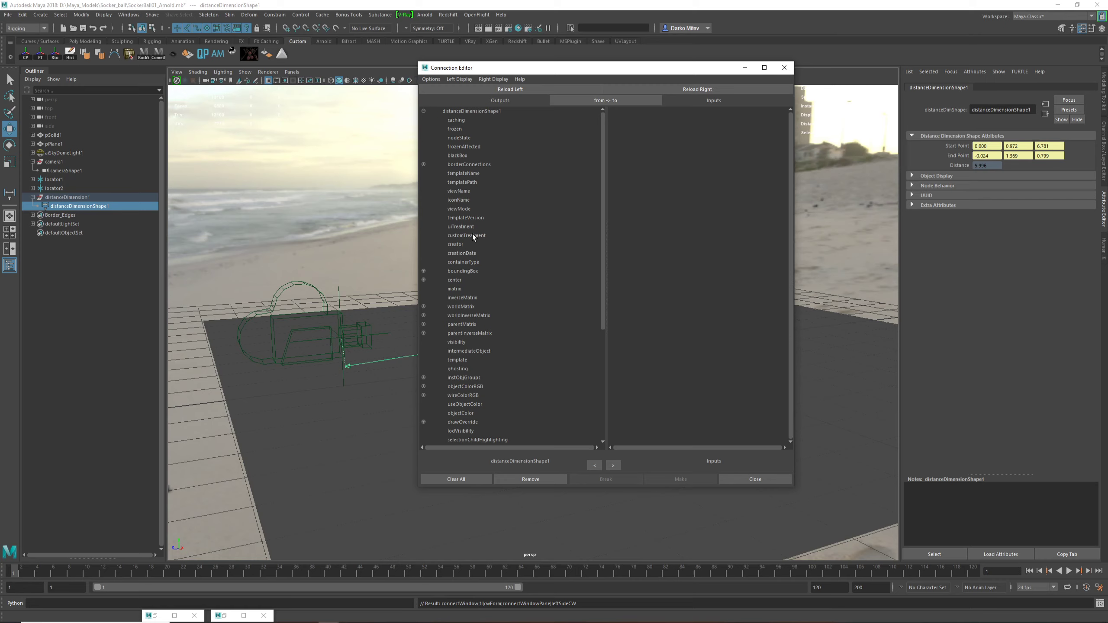
Step: Enable DOF in the new camera's Arnold attributes and load cameraShape1 as the destination node in the Connection Editor
left_click(322, 323)
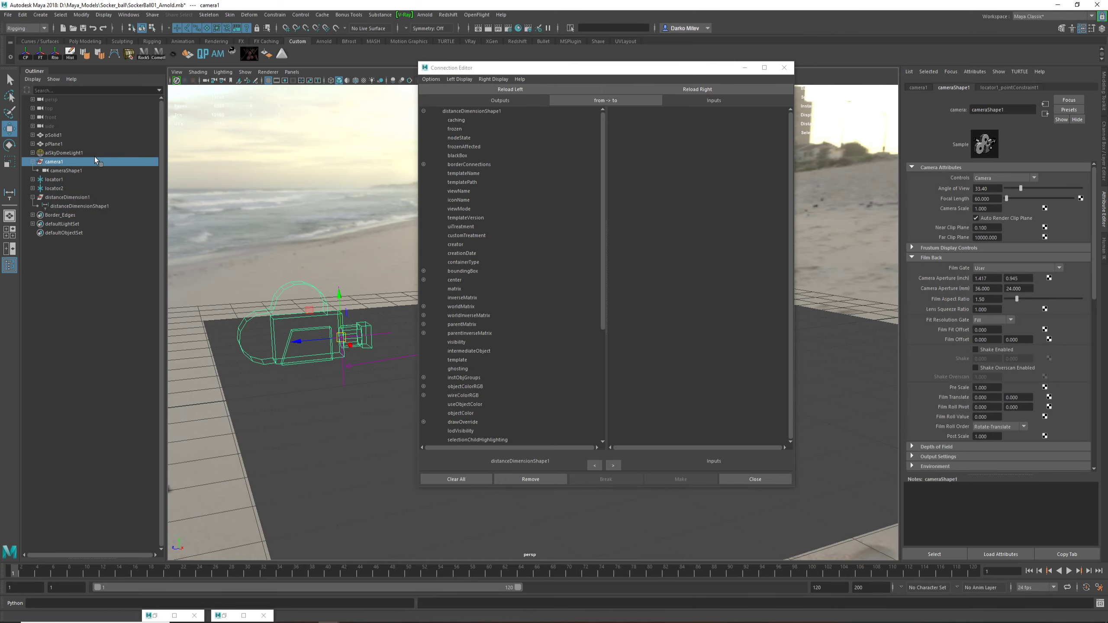
left_click(69, 171)
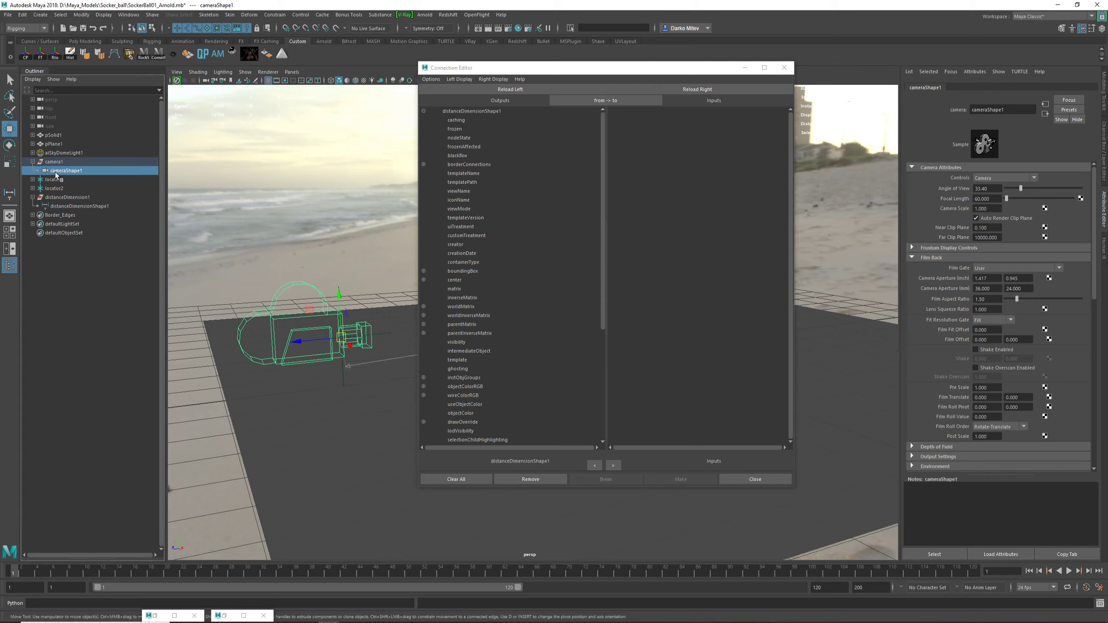
left_click(325, 320)
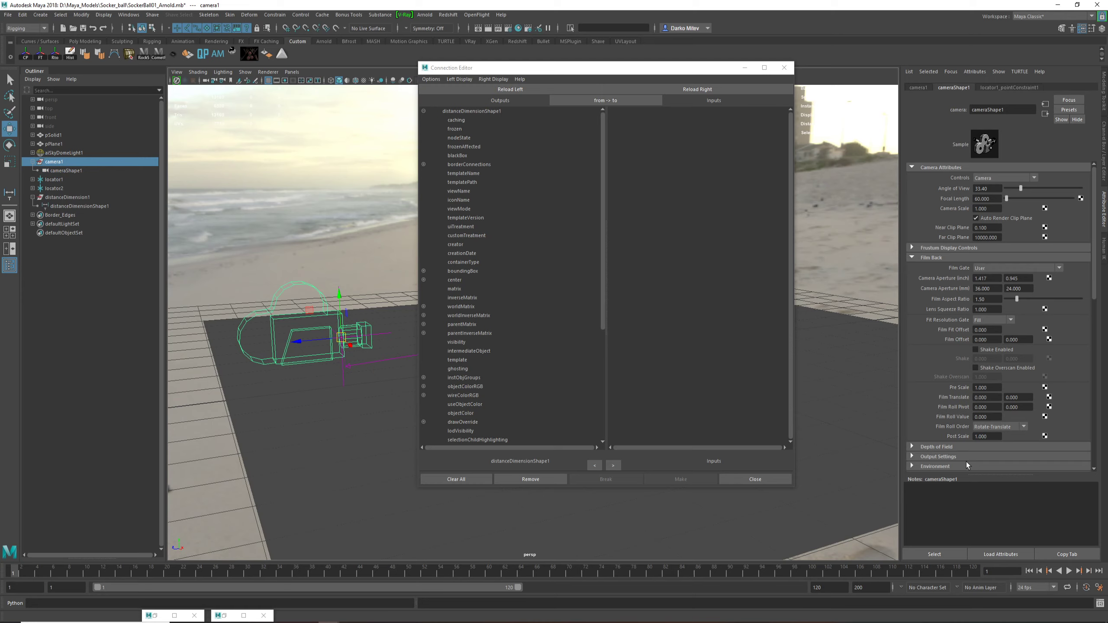
scroll(949, 222, "down", 6)
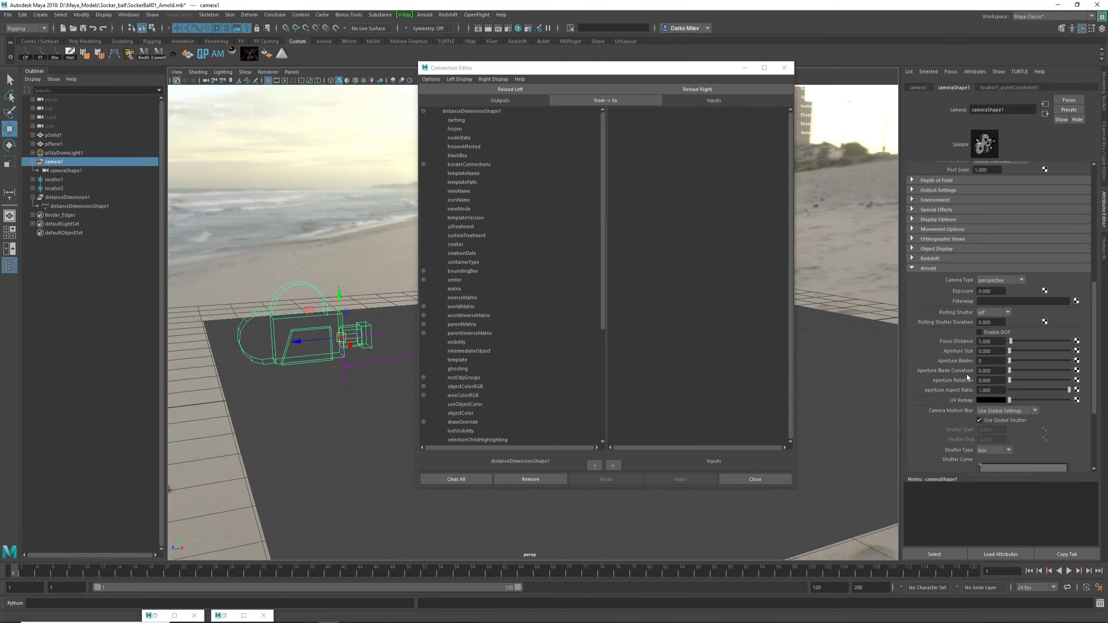
left_click(946, 555)
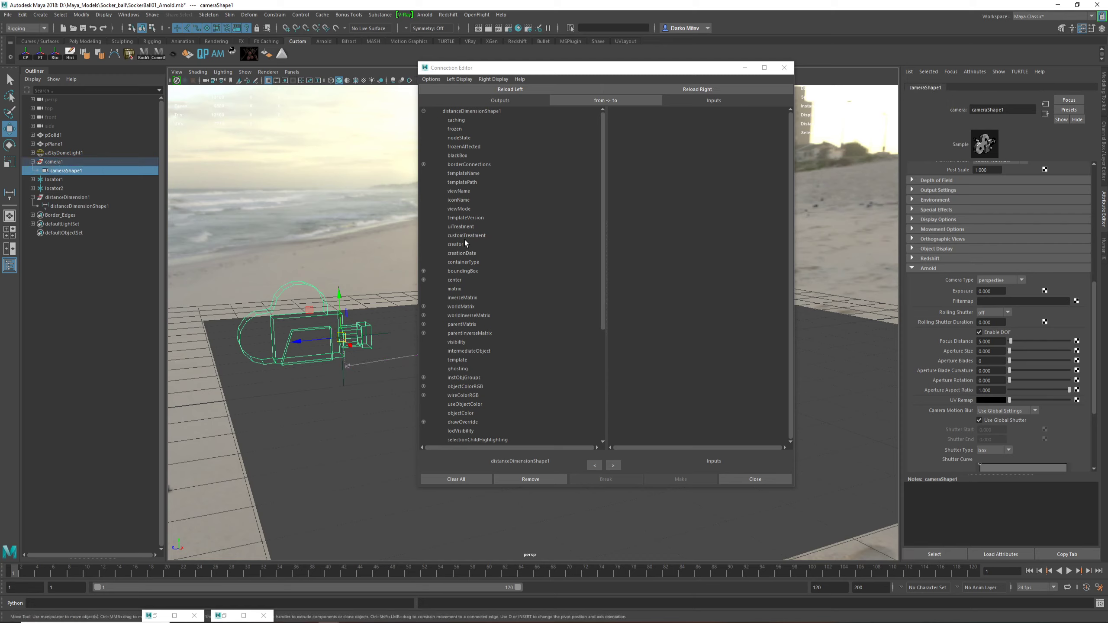
left_click(703, 88)
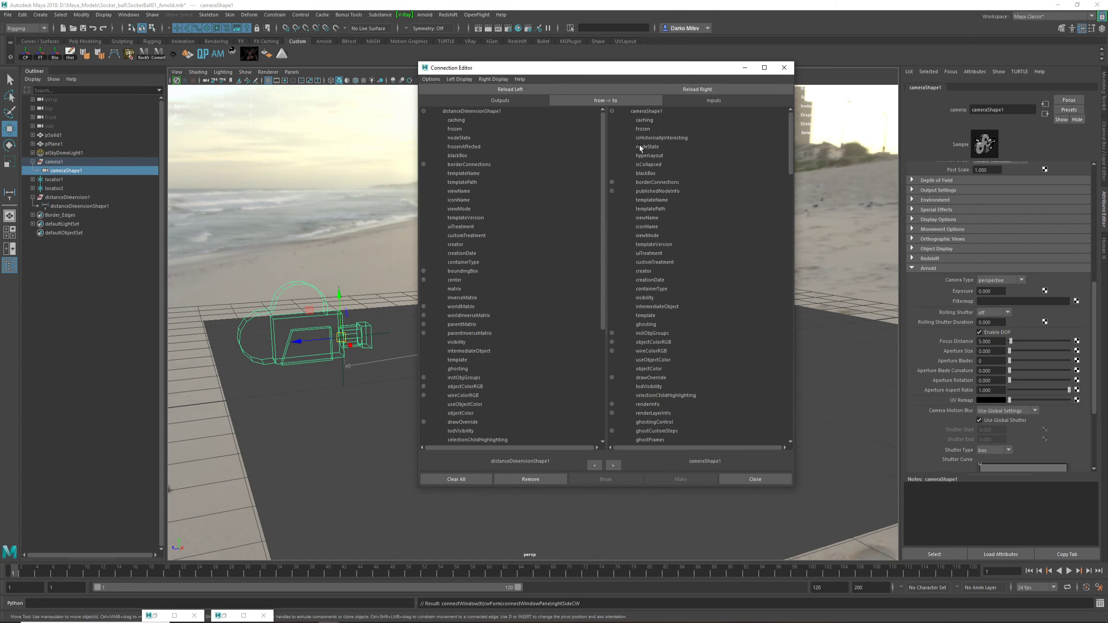
Step: Check the Connection Editor's display filters for both nodes and select distanceDimensionShape1's distance attribute as the output
left_click(493, 79)
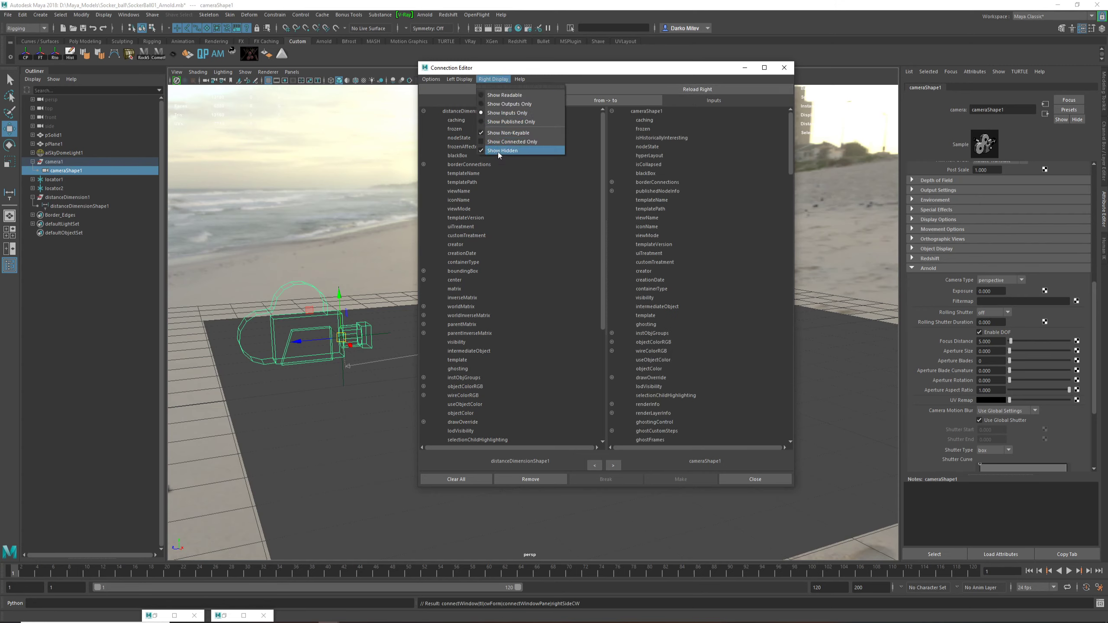
left_click(459, 79)
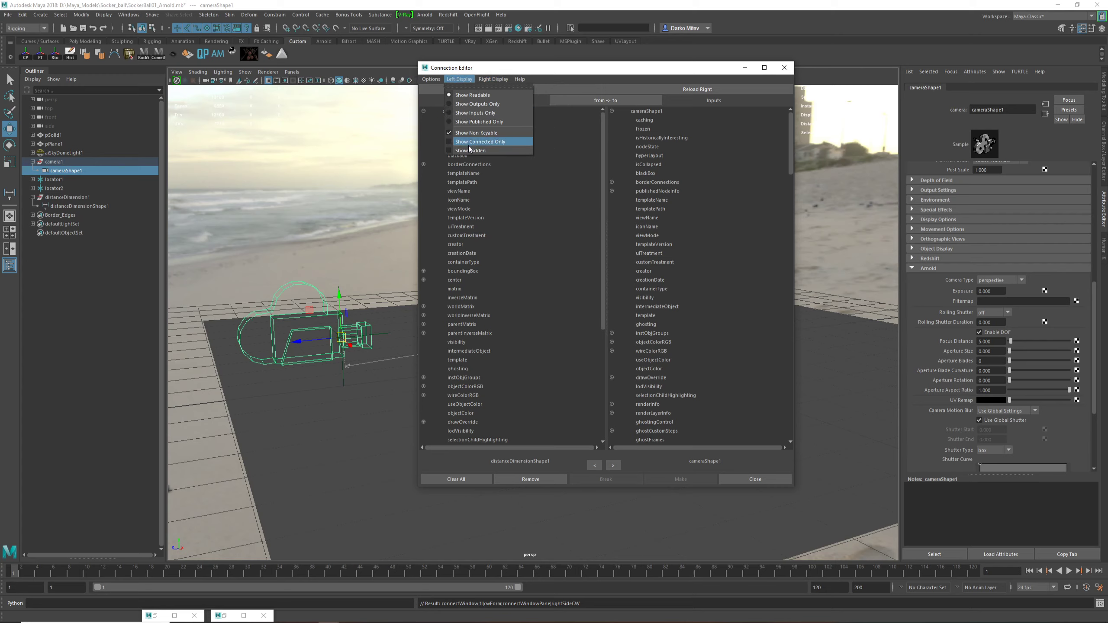
left_click(558, 264)
left_click_drag(605, 193, 601, 328)
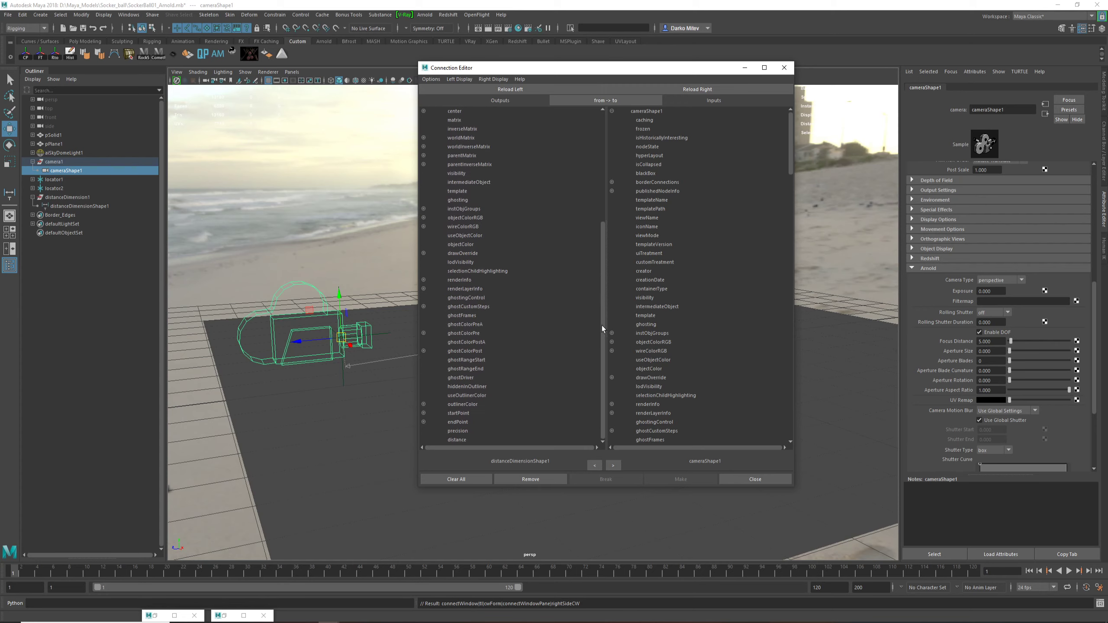
left_click(457, 440)
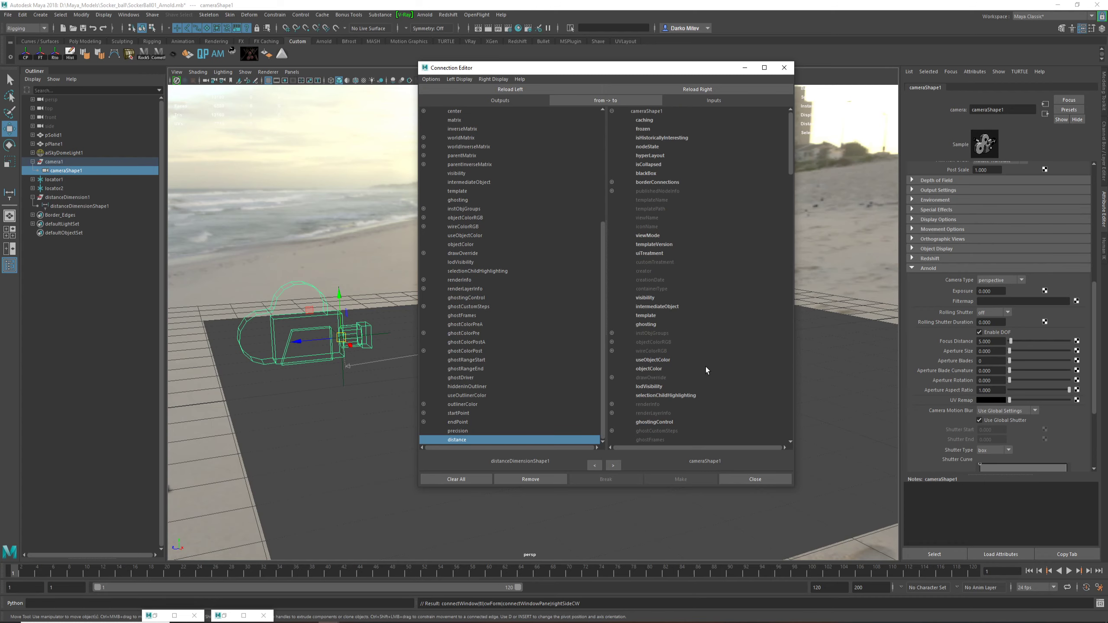
Step: Connect the selected distance output to cameraShape1's aiFocusDistance input
scroll(707, 369, "down", 15)
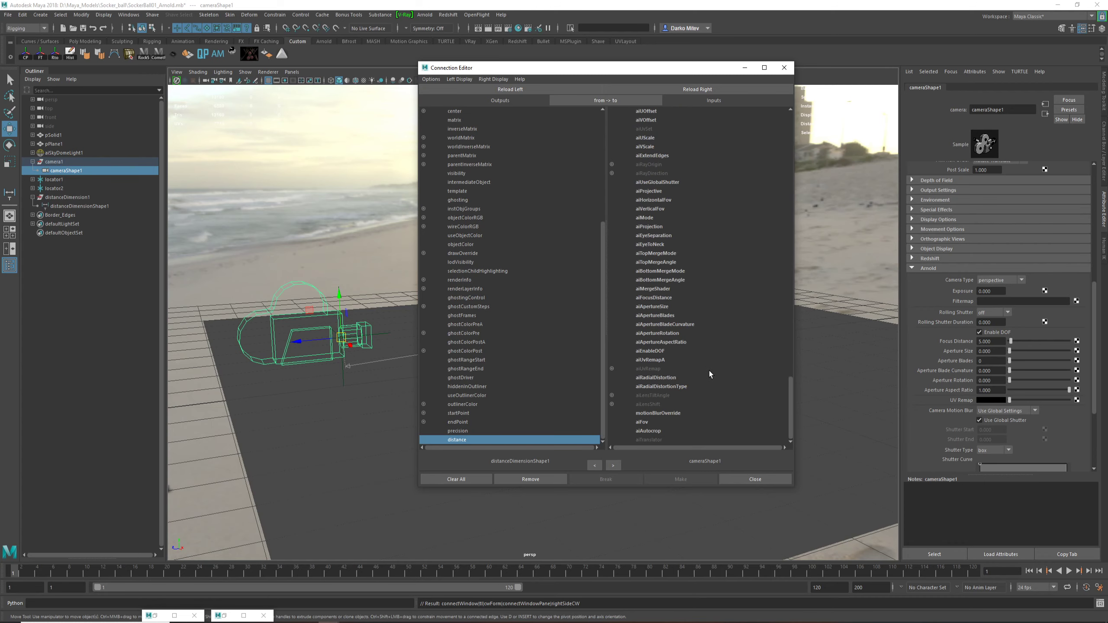
scroll(1038, 348, "down", 4)
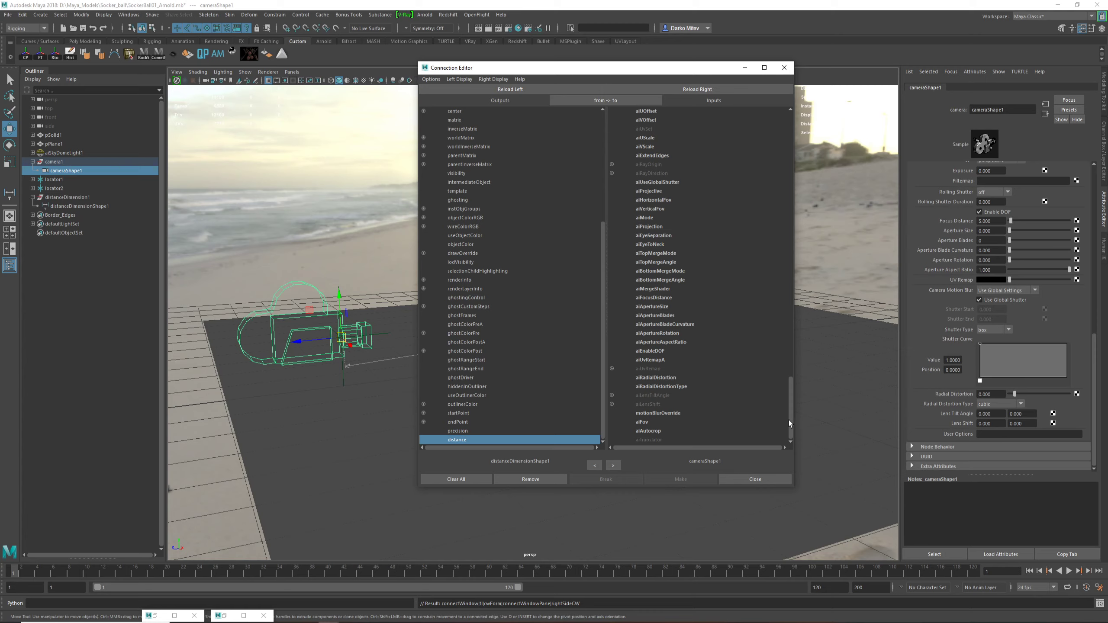
left_click_drag(791, 420, 790, 383)
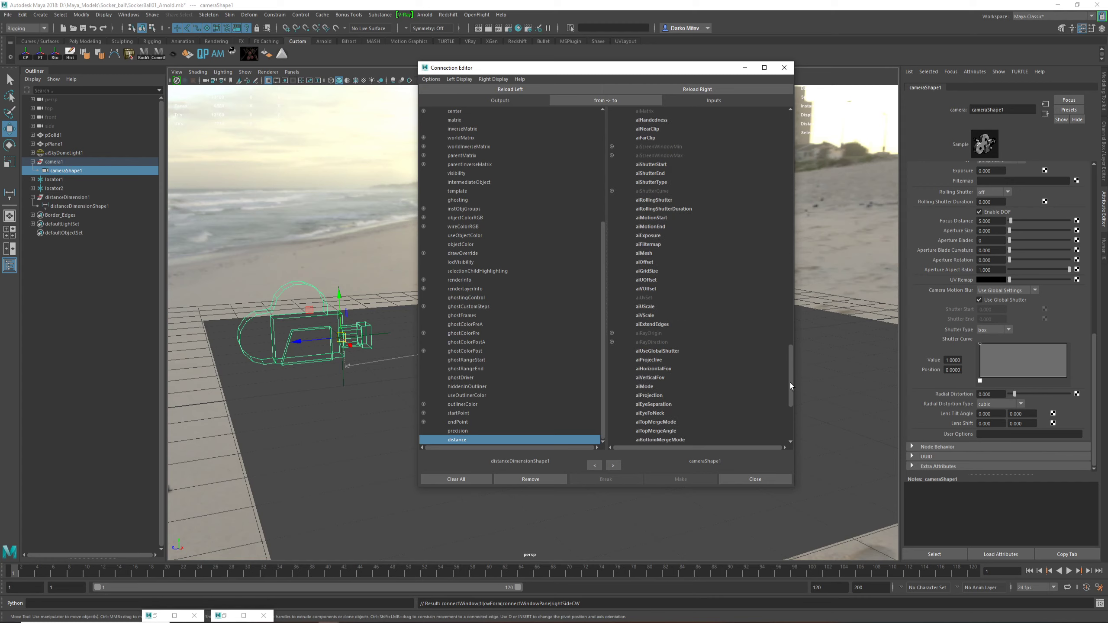
scroll(1016, 367, "up", 2)
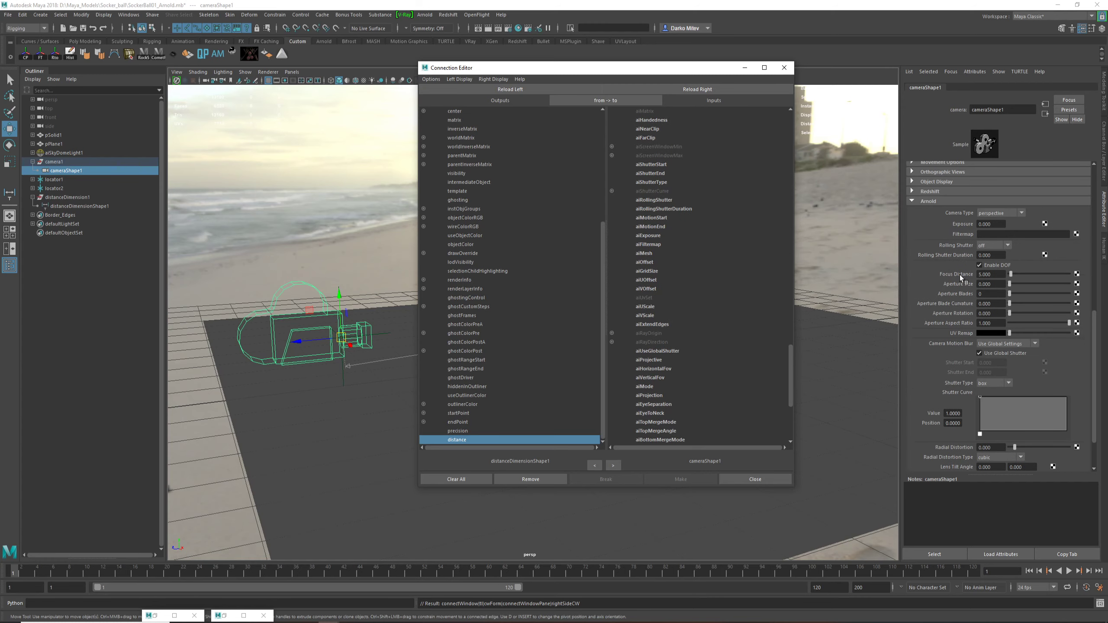